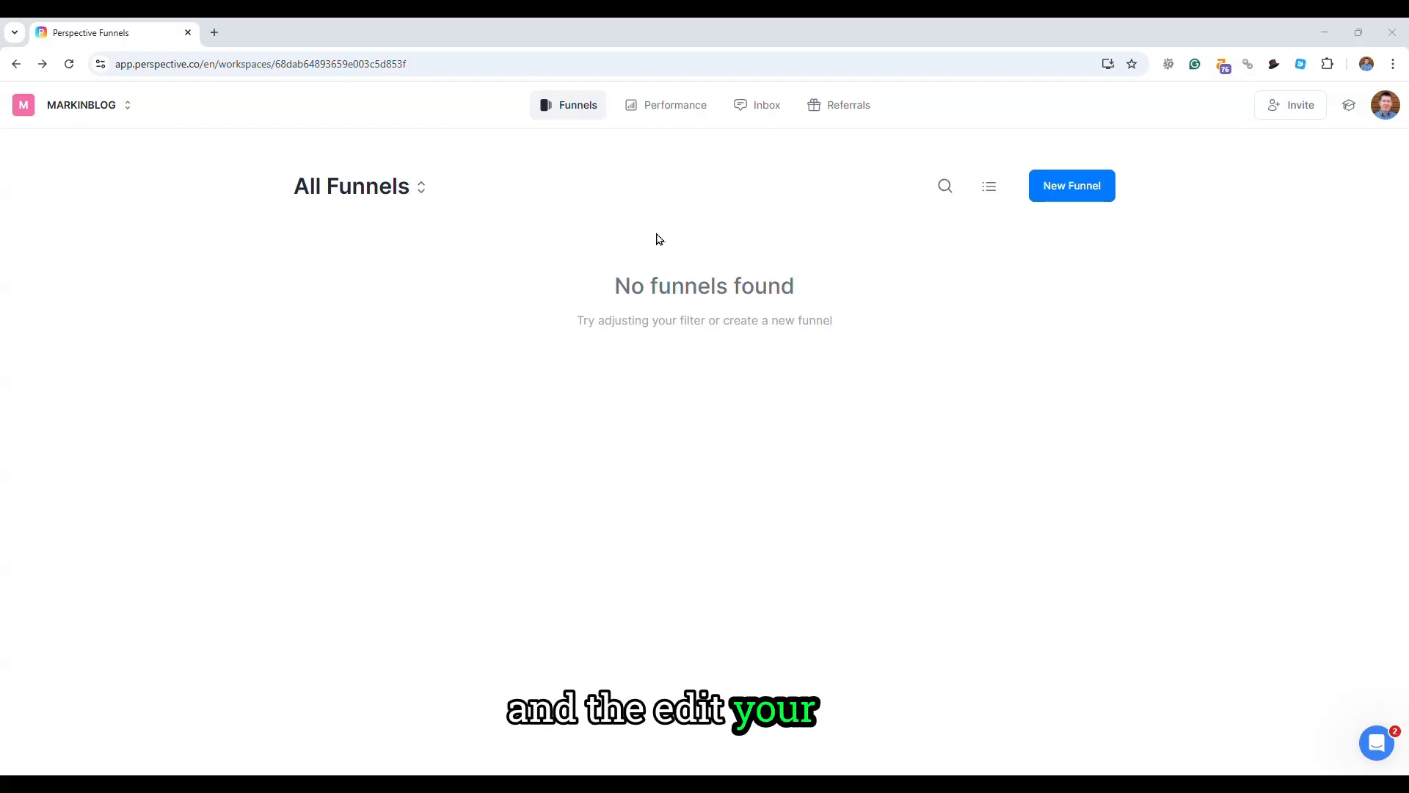
- Look over the workspace's Performance and Inbox pages, plus its account and workspace menus
{"action": "left_click", "coordinate": [676, 114]}
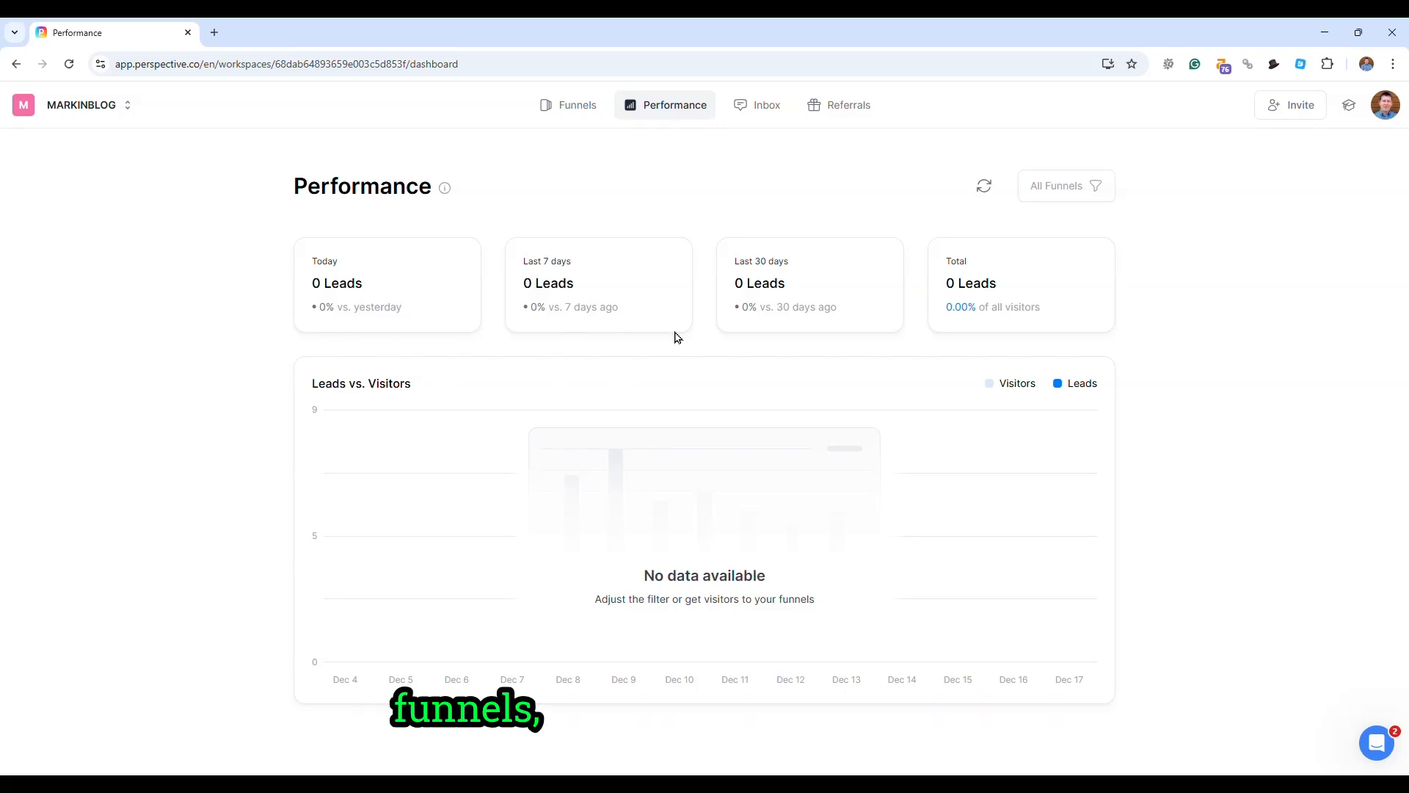
{"action": "left_click", "coordinate": [767, 108]}
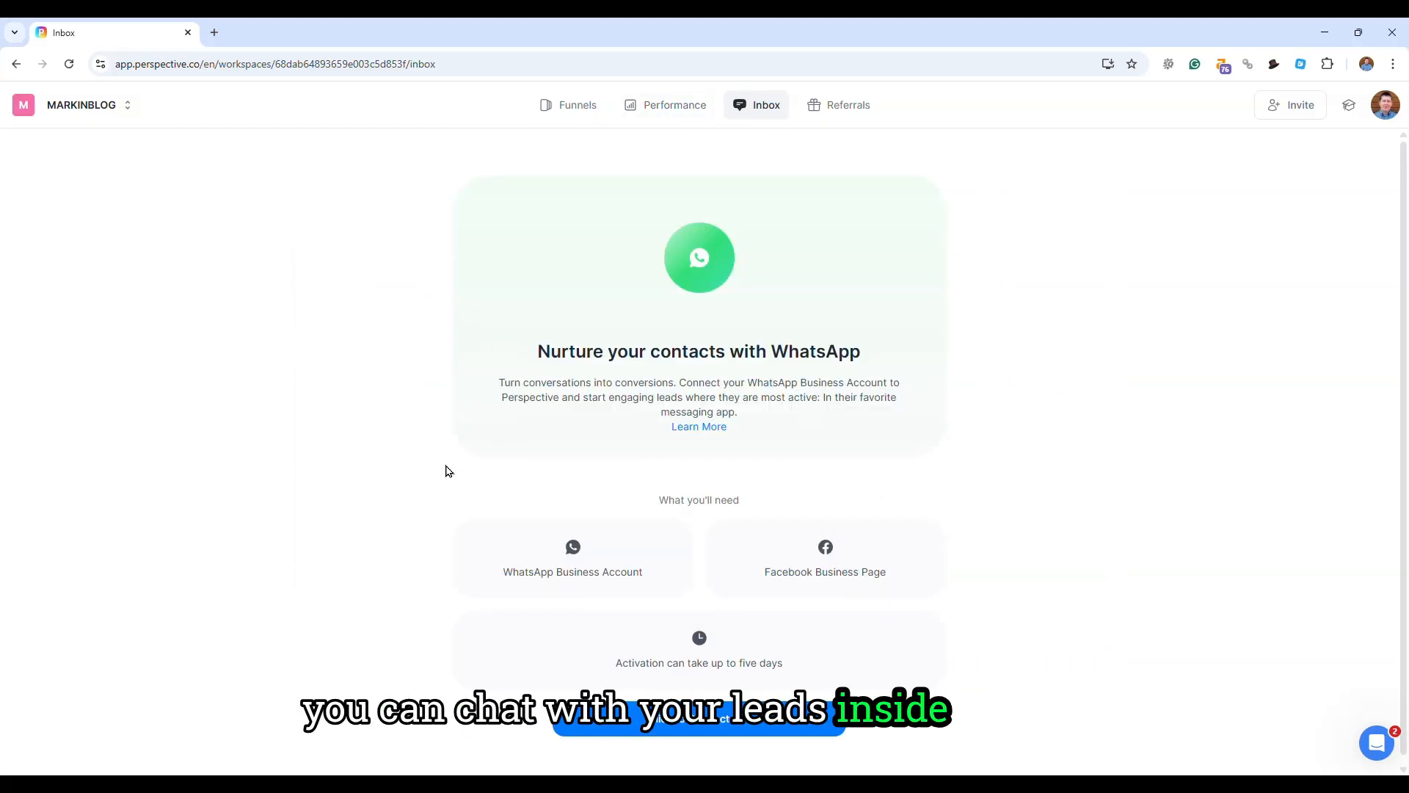
{"action": "left_click", "coordinate": [1392, 120]}
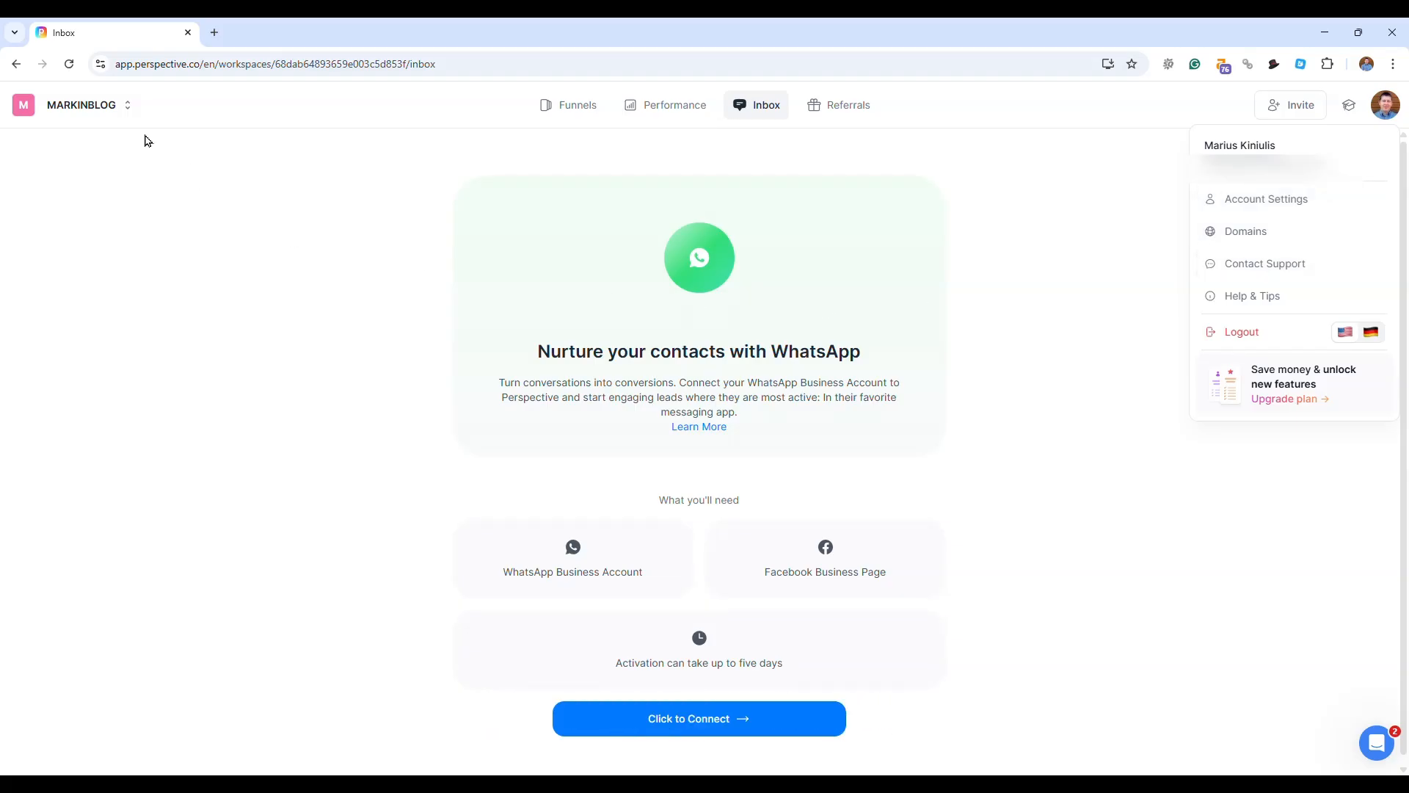
{"action": "left_click", "coordinate": [127, 108]}
{"action": "left_click", "coordinate": [121, 109]}
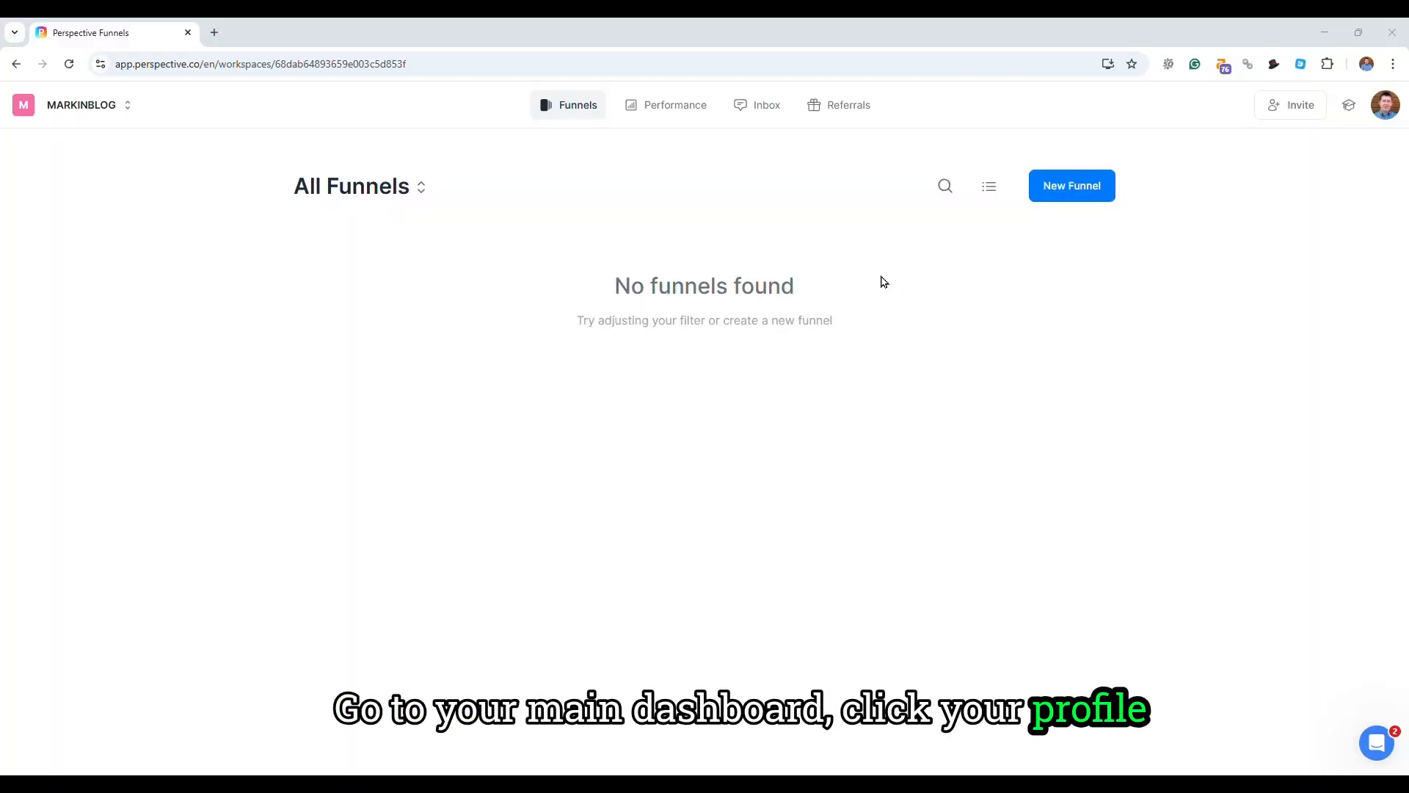
- Go to the account's domain settings, view the options for adding a domain, and play the domain connection tutorial
{"action": "left_click", "coordinate": [1386, 111]}
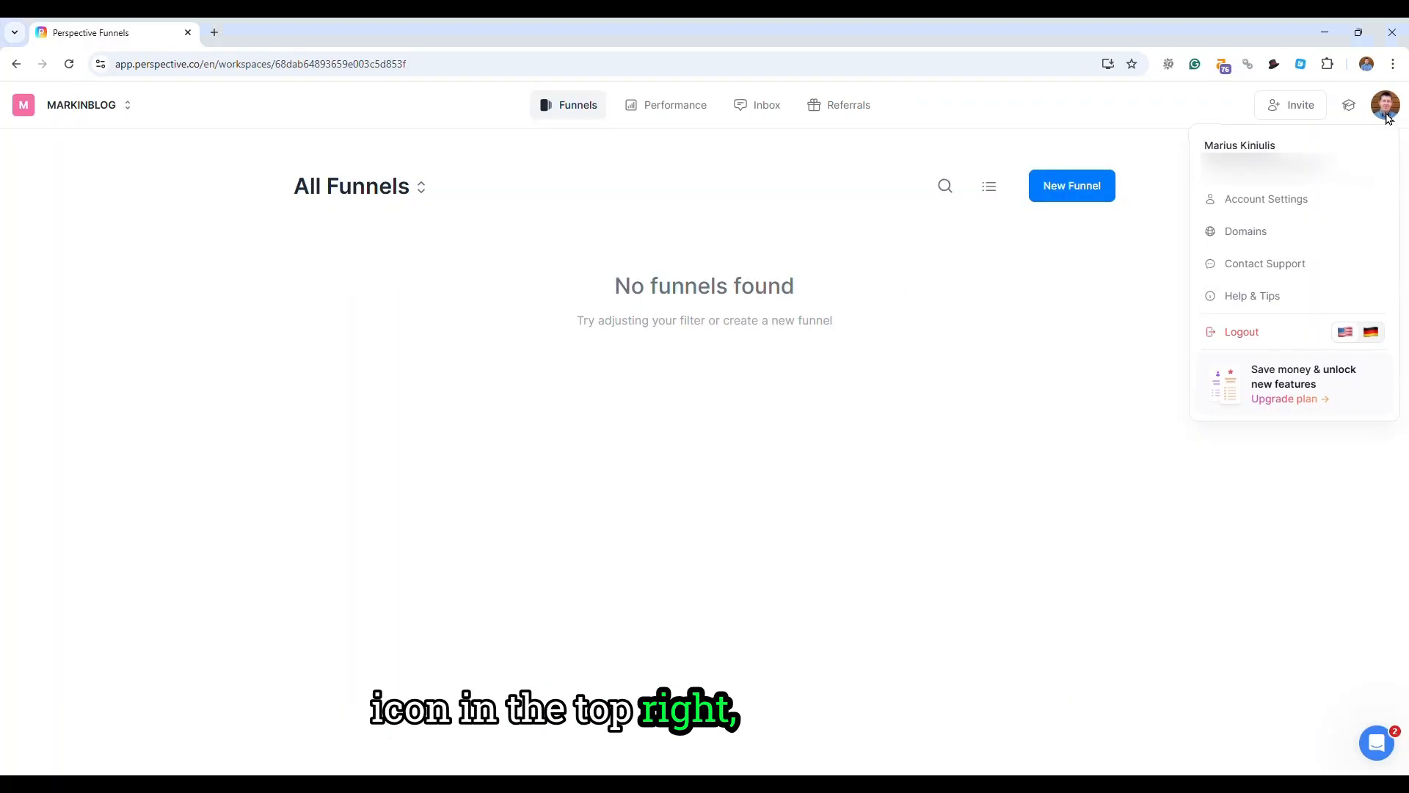
{"action": "left_click", "coordinate": [1251, 233]}
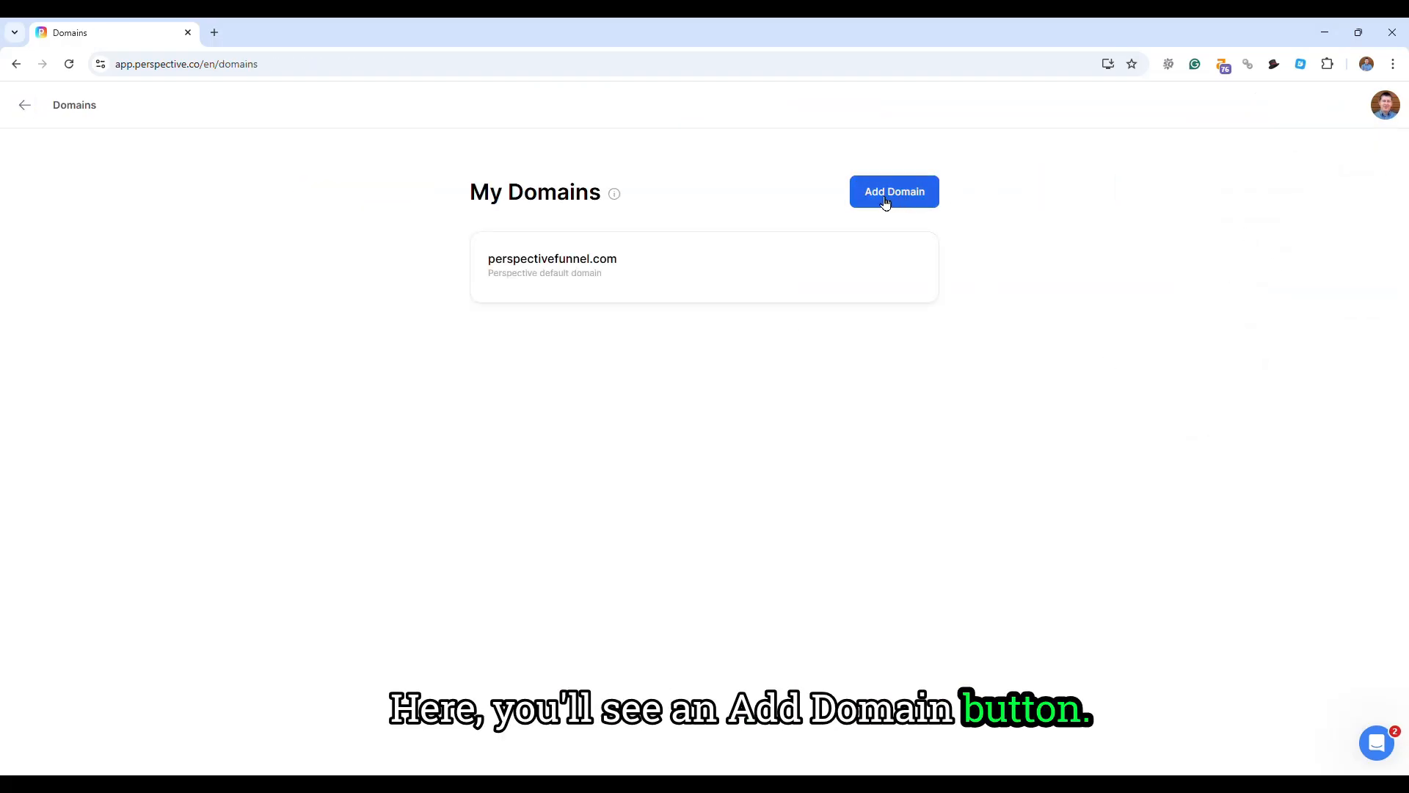
{"action": "left_click", "coordinate": [886, 203]}
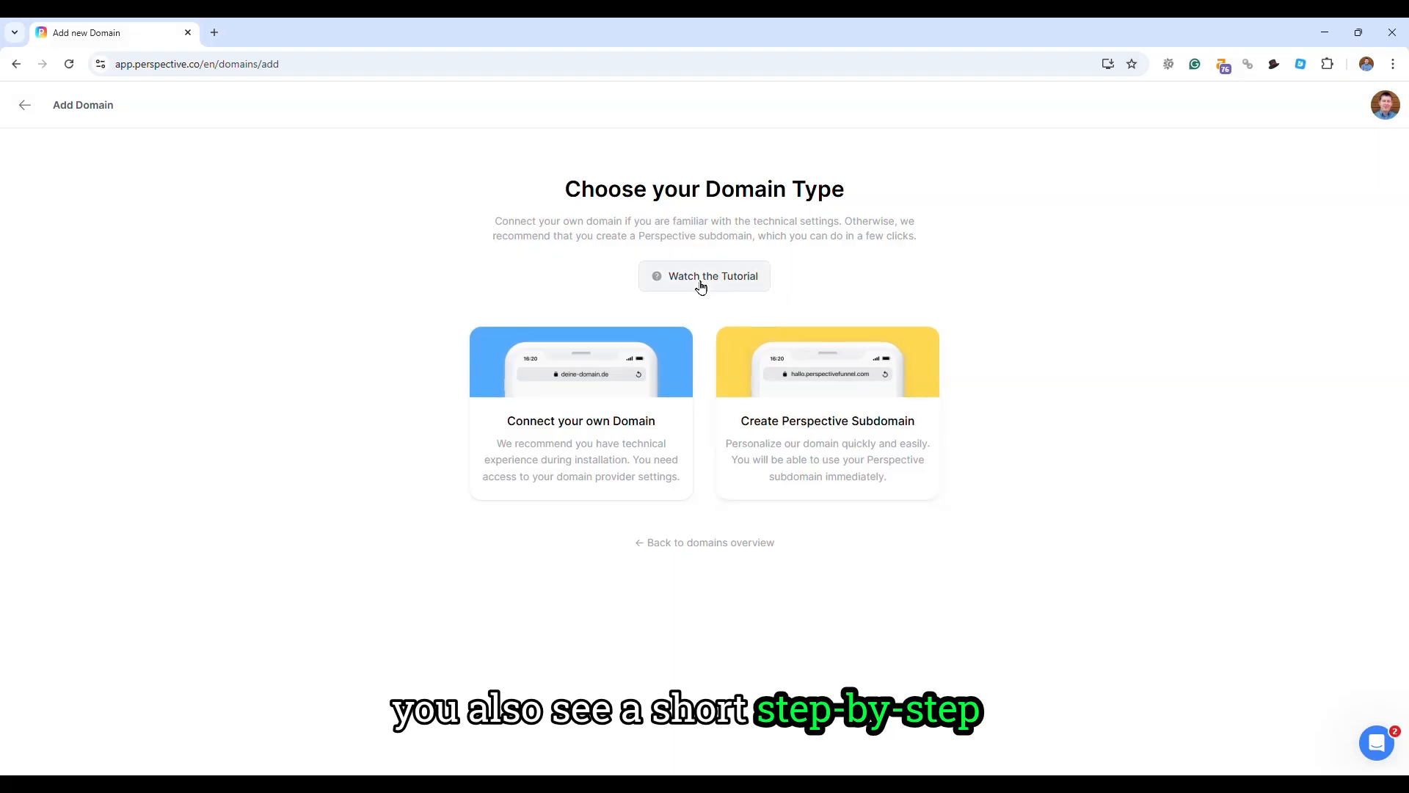
{"action": "left_click", "coordinate": [699, 283]}
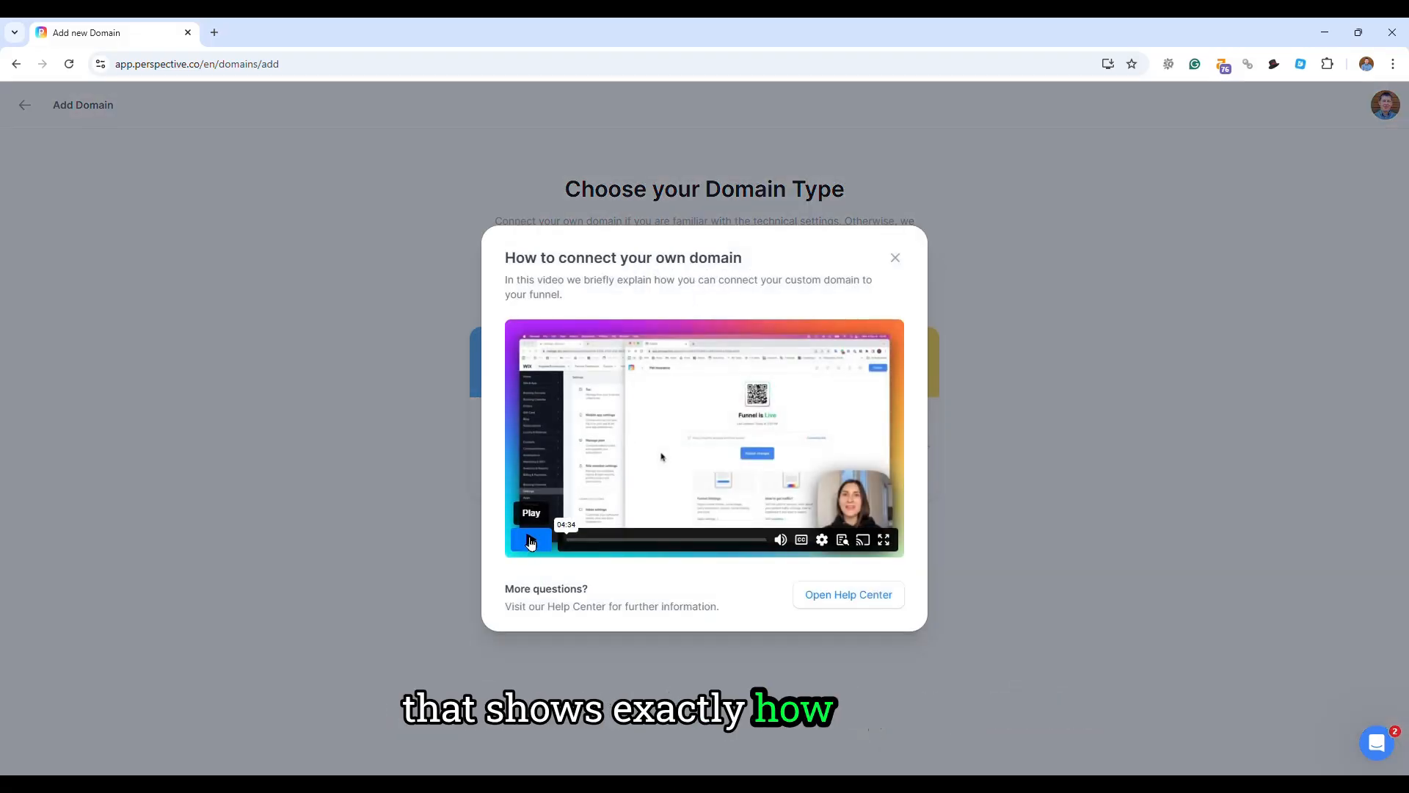
{"action": "left_click", "coordinate": [533, 544]}
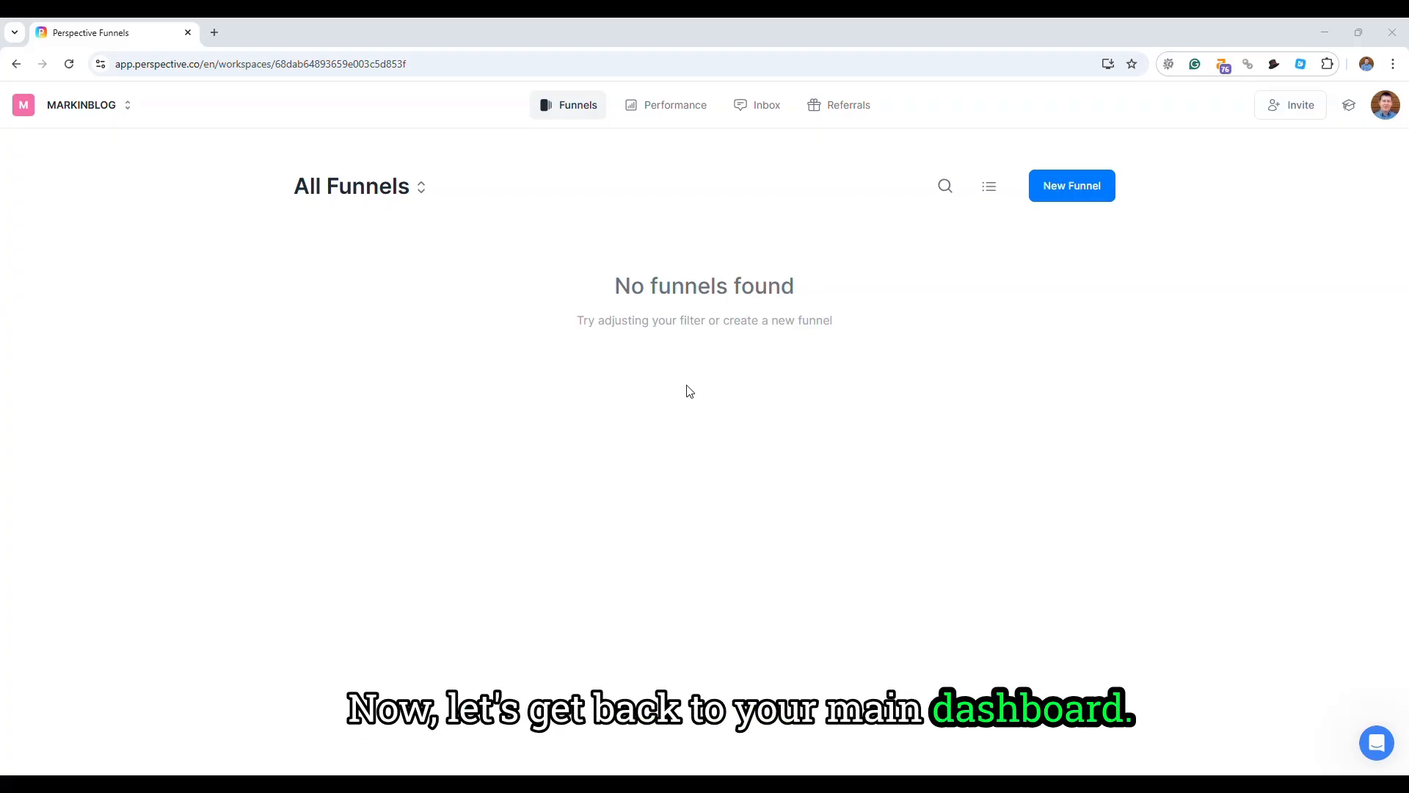
- Start a new funnel and browse the gallery of all funnel templates
{"action": "left_click", "coordinate": [1073, 188]}
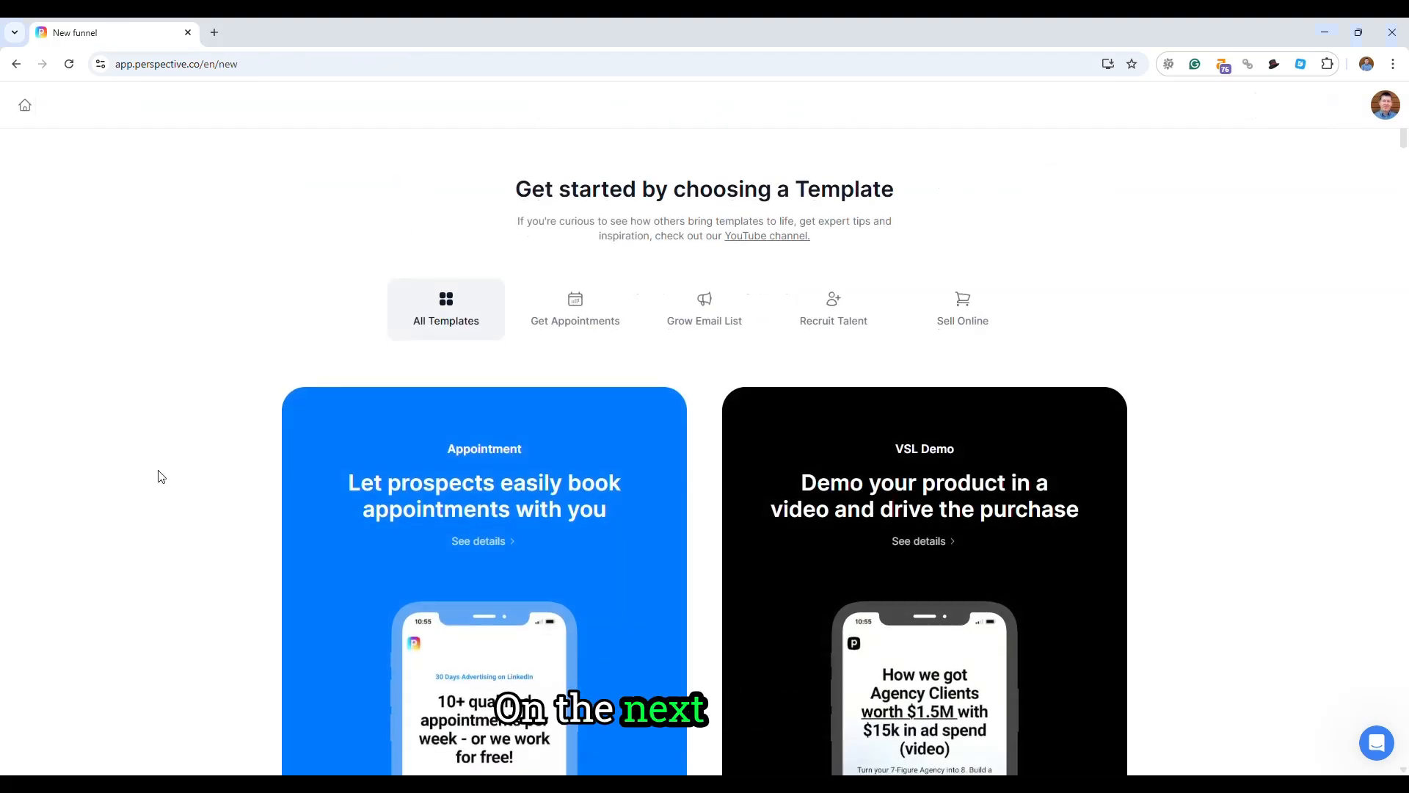
{"action": "scroll", "coordinate": [176, 471], "scroll_direction": "down", "scroll_amount": 2}
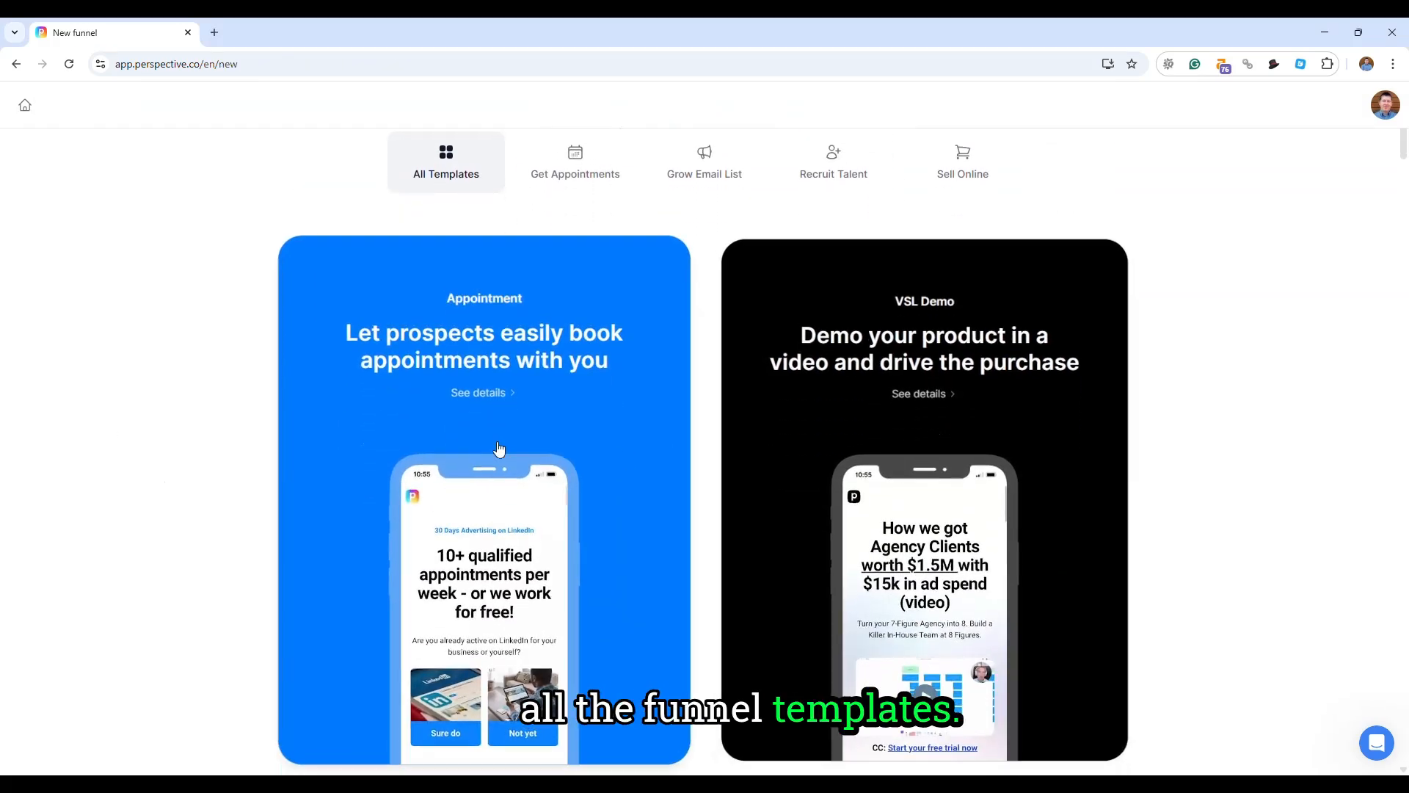
{"action": "scroll", "coordinate": [345, 443], "scroll_direction": "down", "scroll_amount": 1}
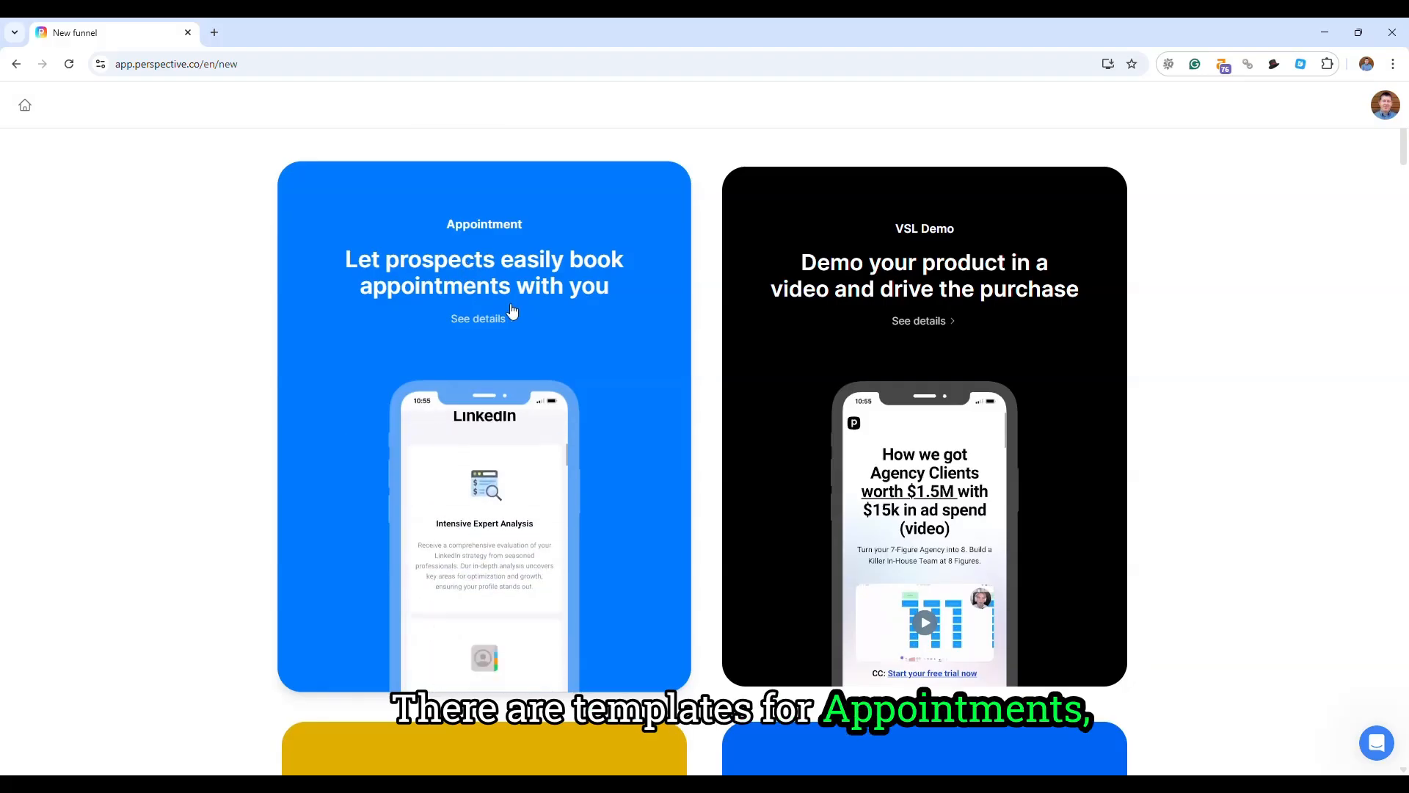
{"action": "scroll", "coordinate": [535, 415], "scroll_direction": "down", "scroll_amount": 6}
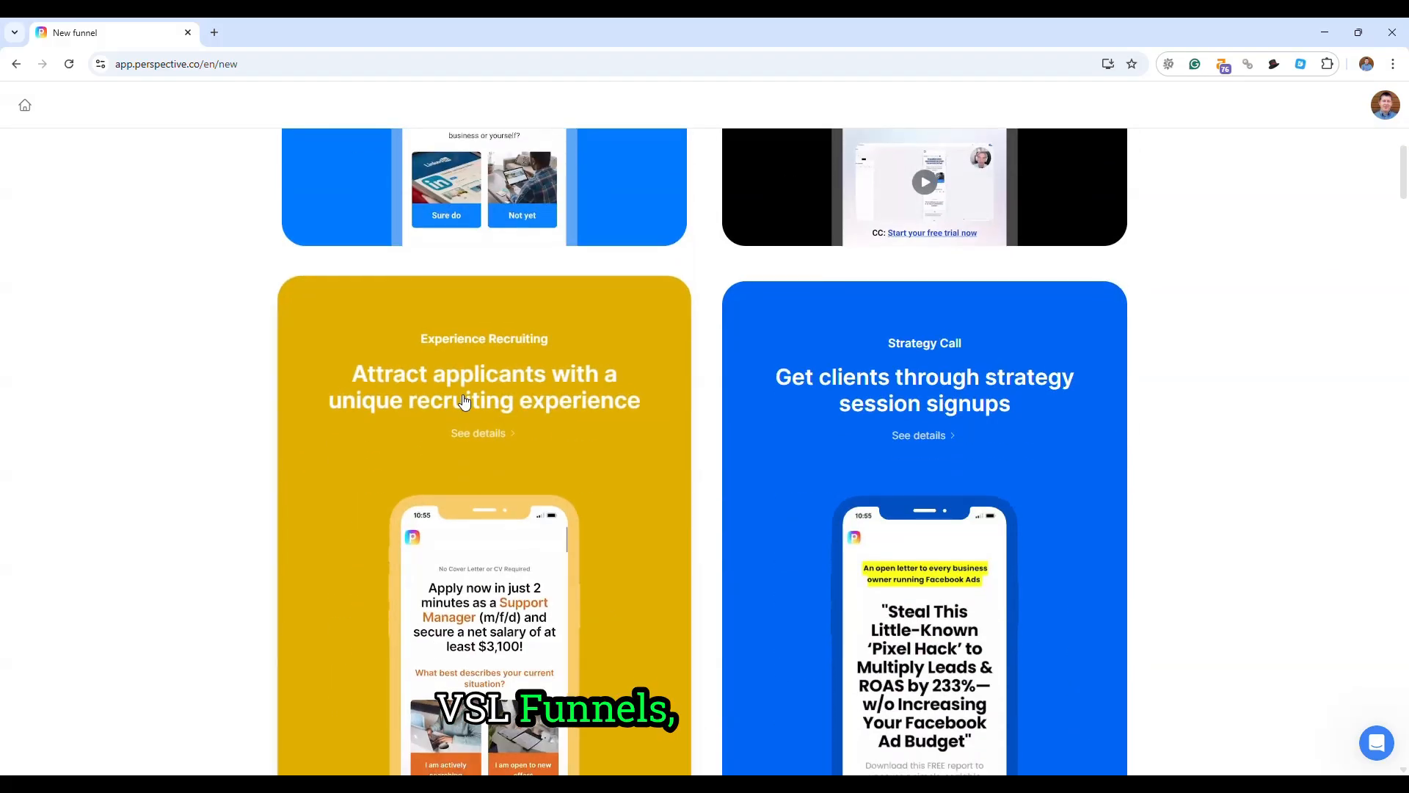
{"action": "scroll", "coordinate": [408, 507], "scroll_direction": "down", "scroll_amount": 8}
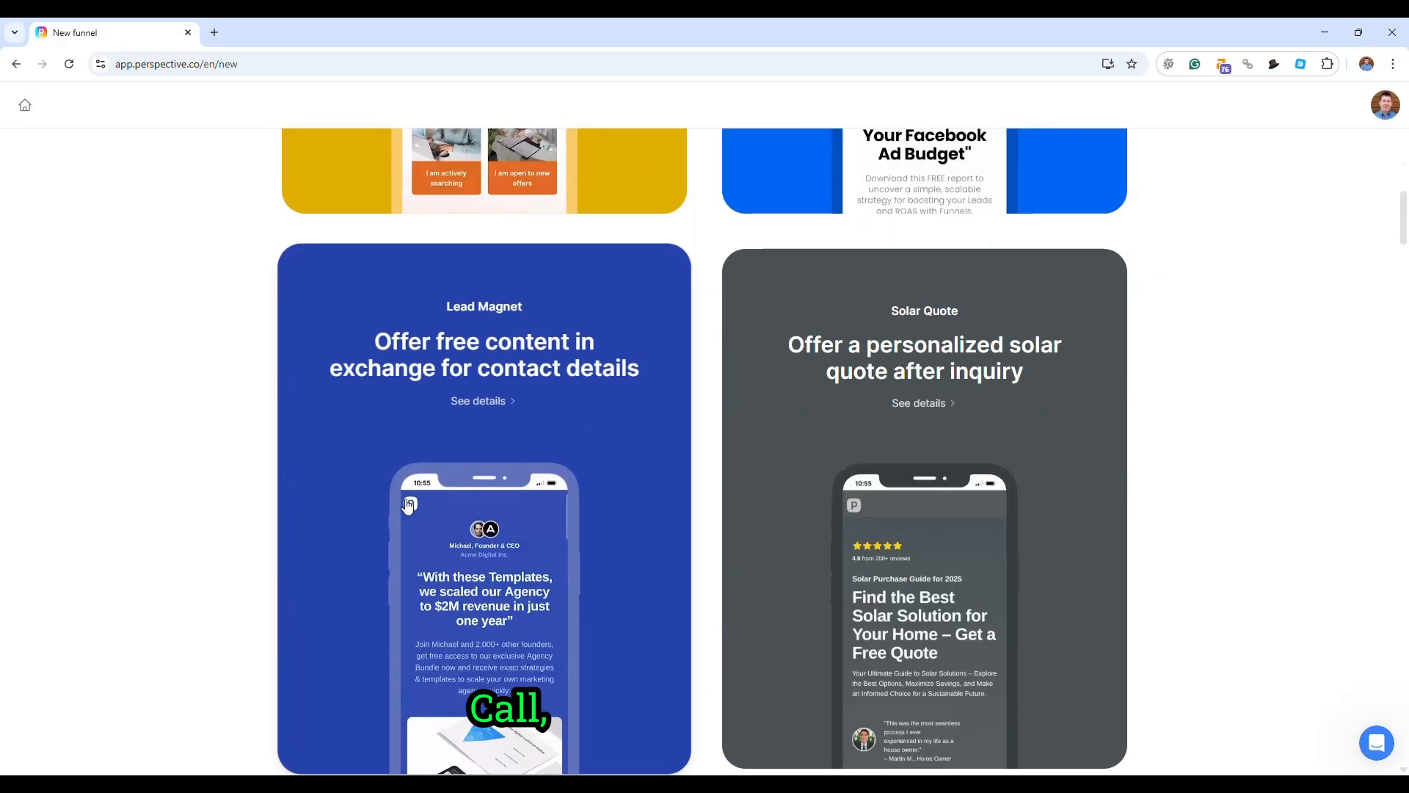
{"action": "scroll", "coordinate": [499, 571], "scroll_direction": "up", "scroll_amount": 7}
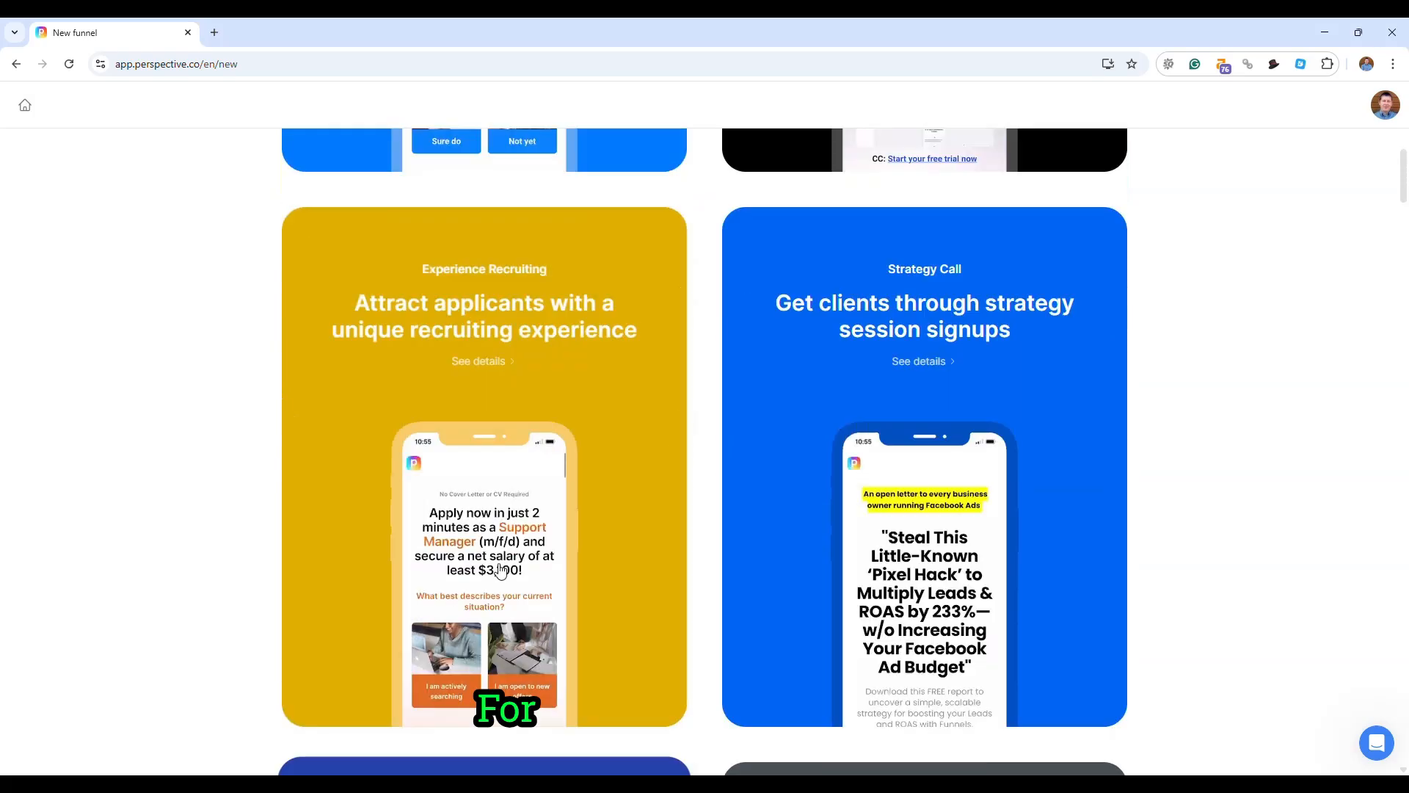
{"action": "scroll", "coordinate": [500, 571], "scroll_direction": "up", "scroll_amount": 7}
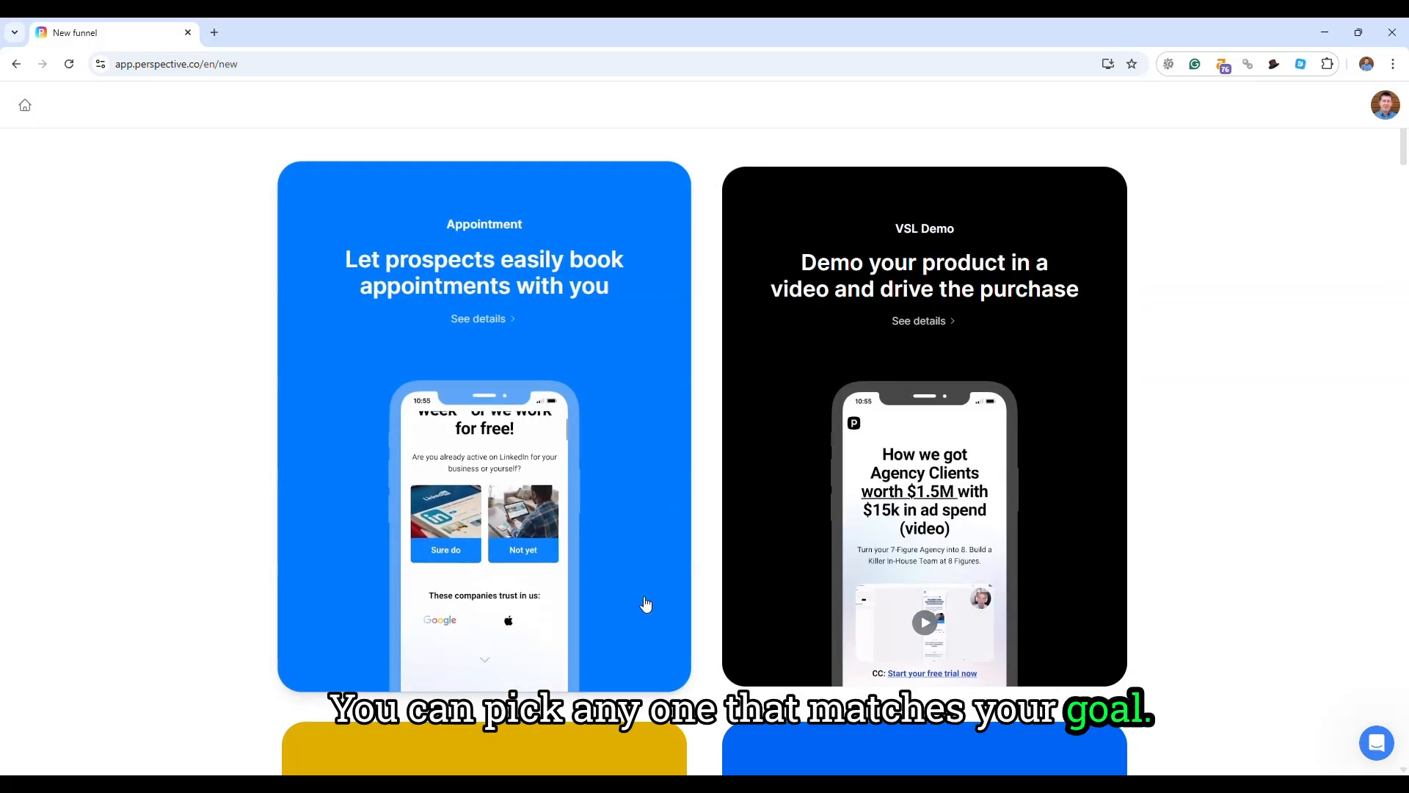
- Preview the first pages of the Appointment template and create a funnel from it without personalization
{"action": "left_click", "coordinate": [450, 287]}
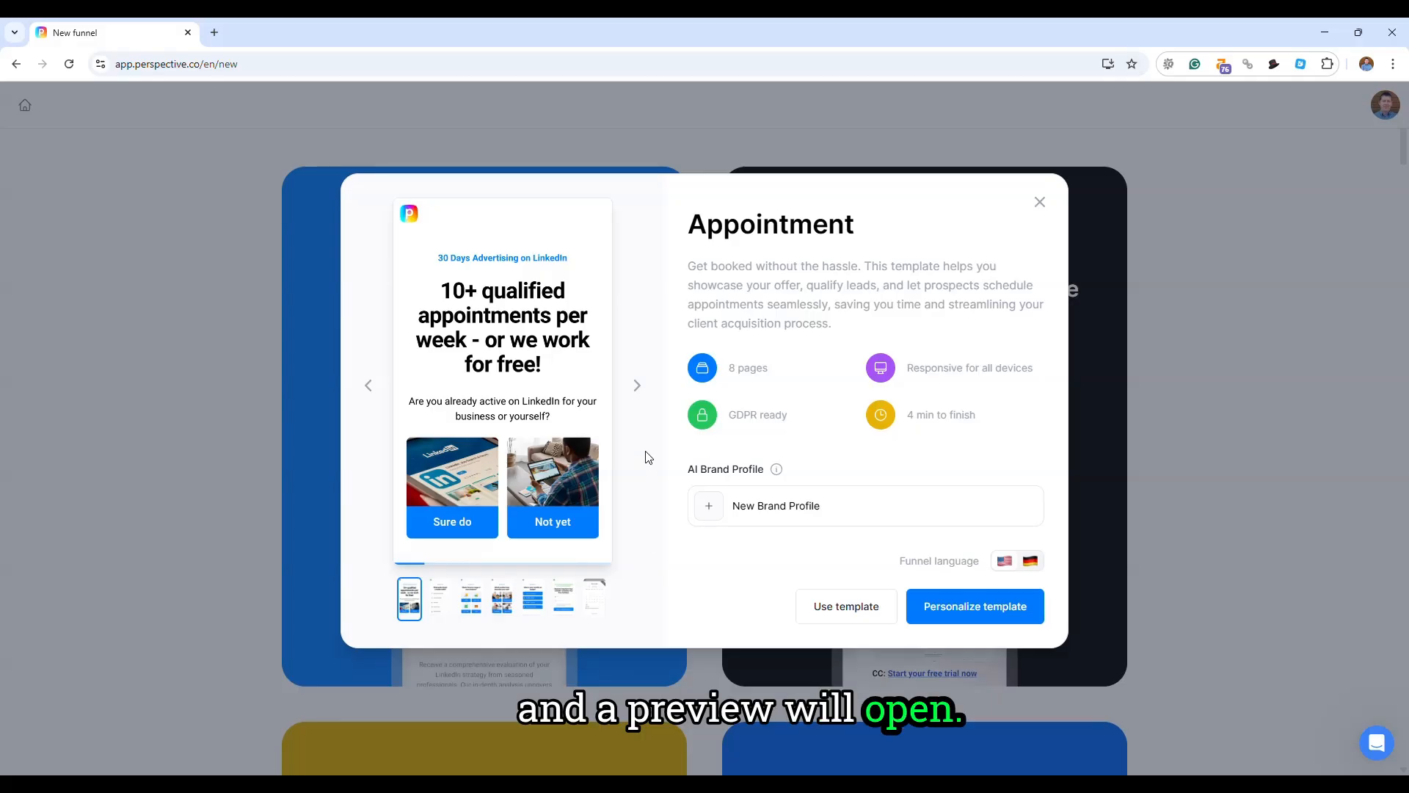
{"action": "left_click", "coordinate": [638, 388]}
{"action": "left_click", "coordinate": [638, 387]}
{"action": "left_click", "coordinate": [637, 388]}
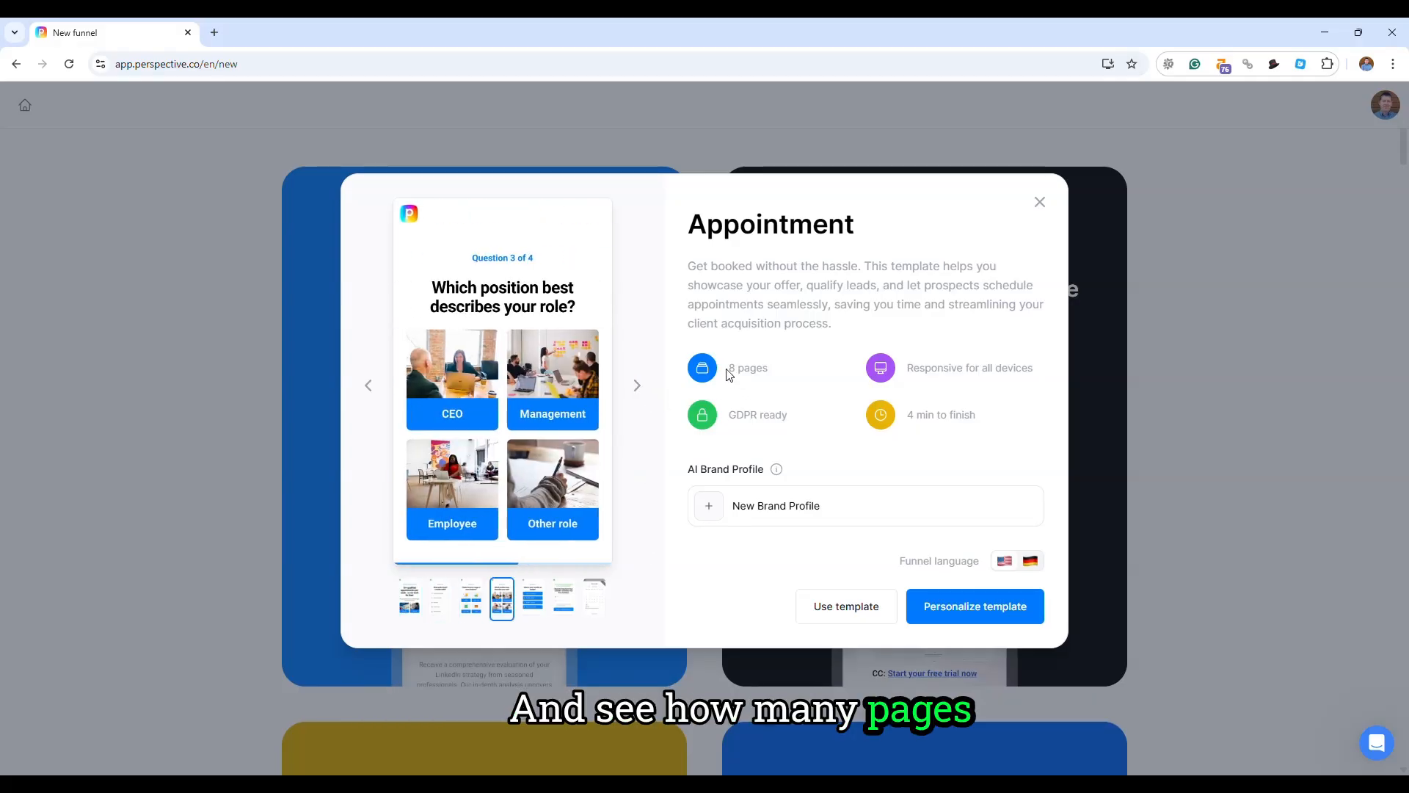
{"action": "left_click_drag", "start_coordinate": [729, 375], "coordinate": [773, 377]}
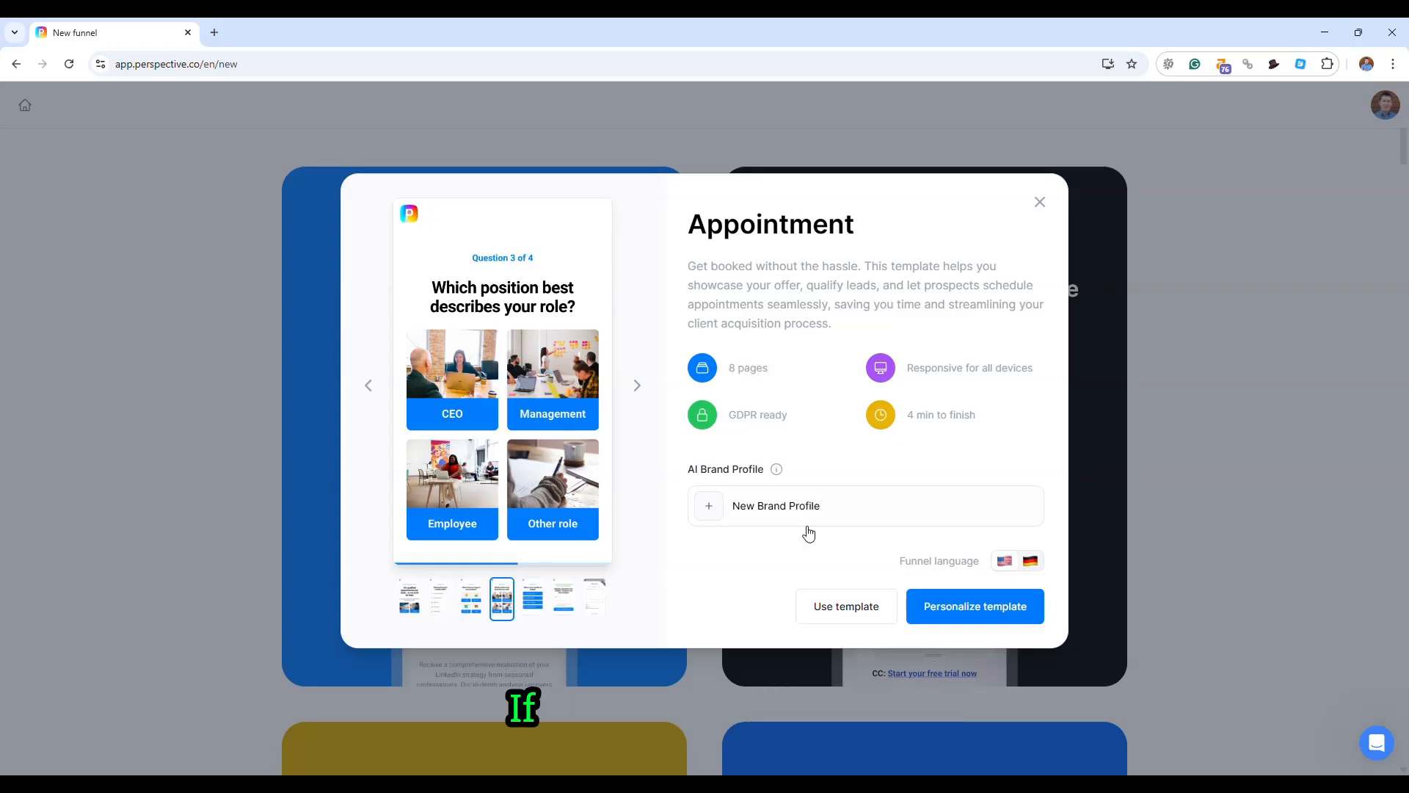
{"action": "left_click", "coordinate": [844, 609]}
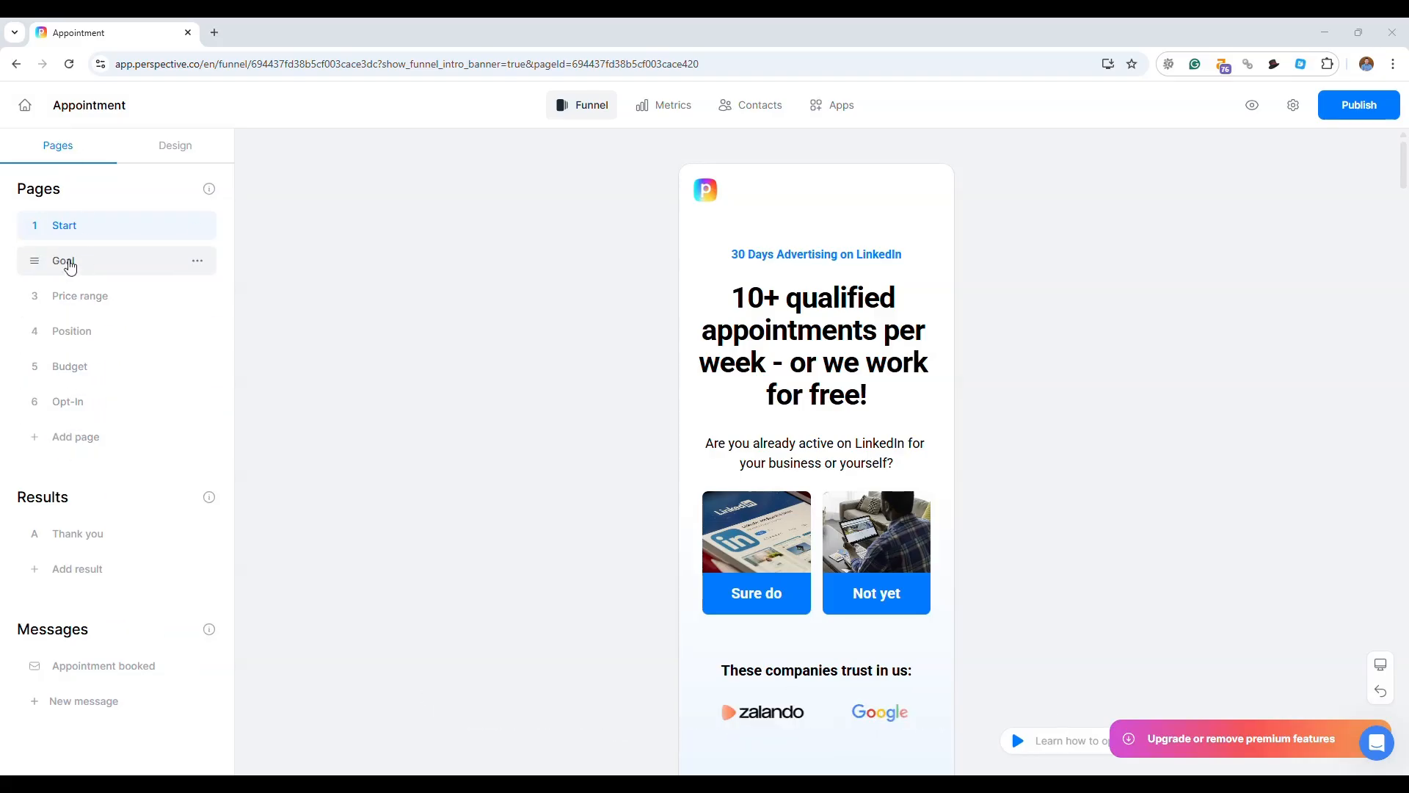
- Show the funnel's design themes, compare the Start page in desktop and mobile view, and review its mobile content
{"action": "left_click", "coordinate": [186, 152]}
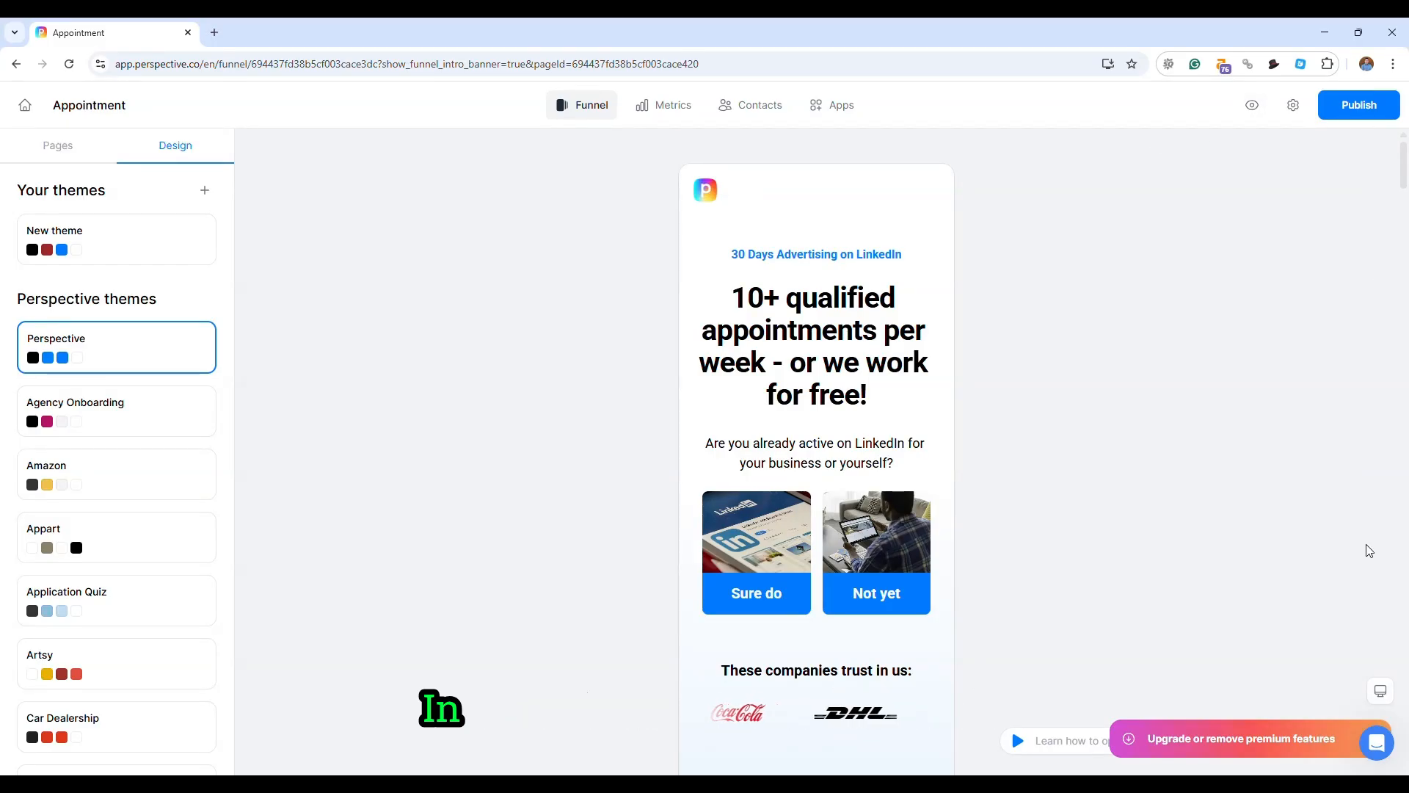
{"action": "left_click", "coordinate": [1383, 693]}
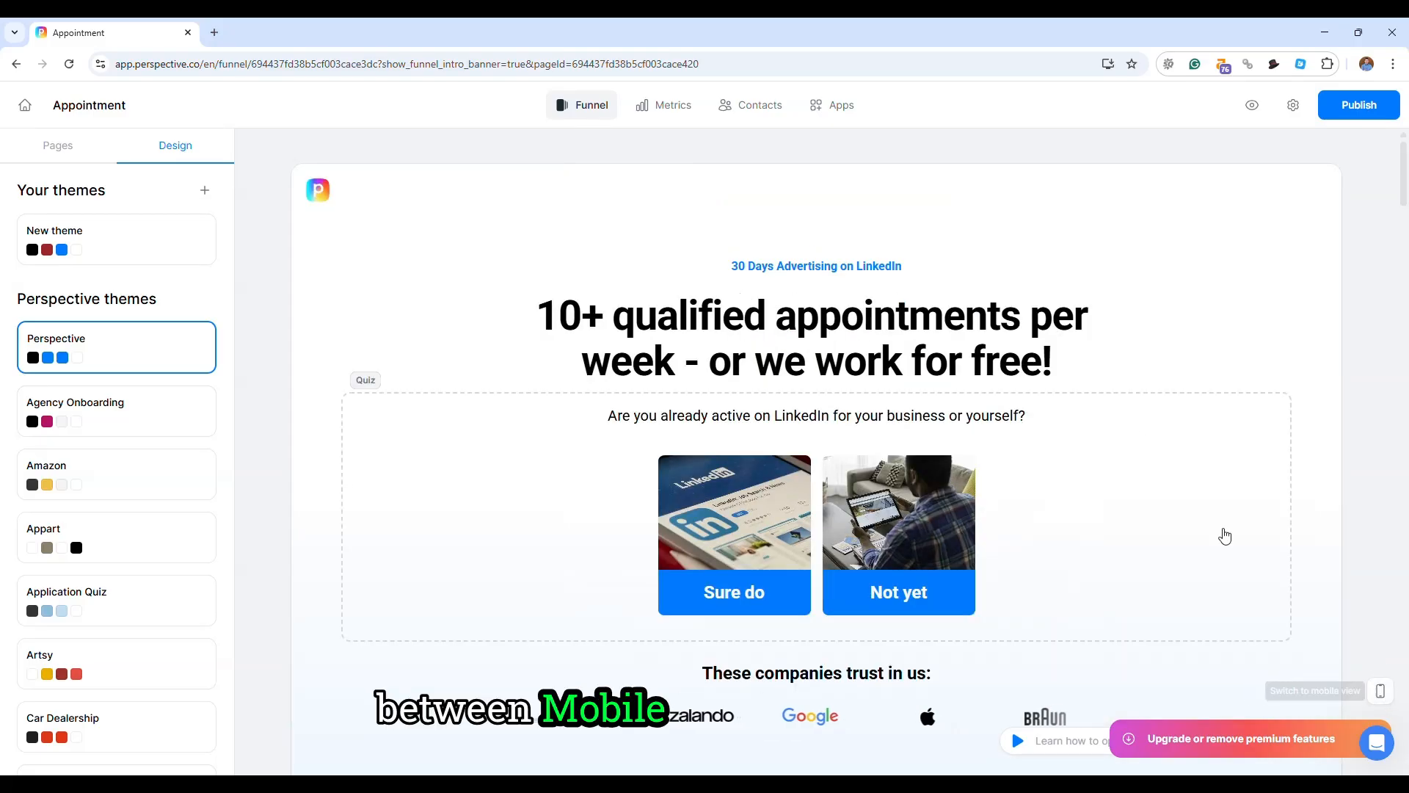
{"action": "left_click", "coordinate": [1383, 693]}
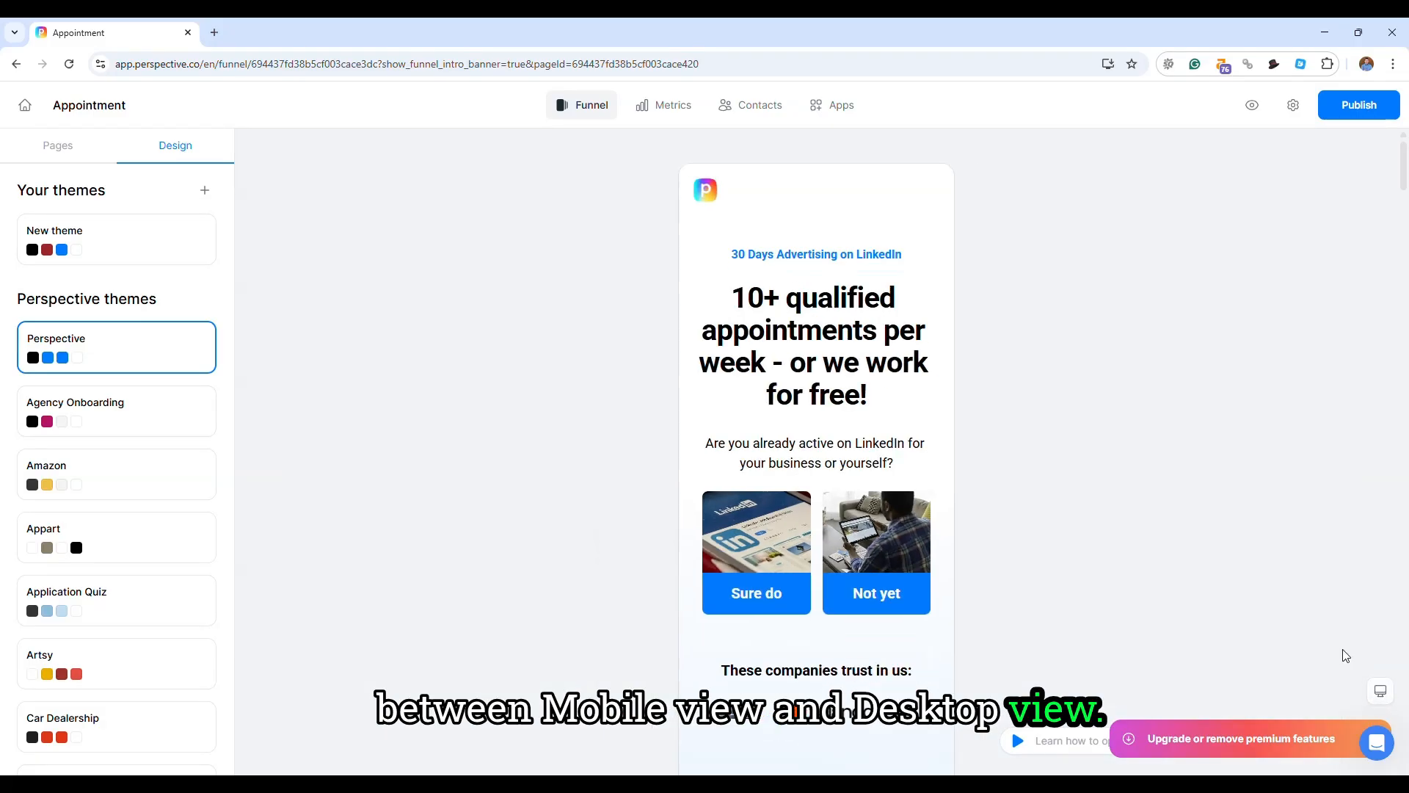
{"action": "scroll", "coordinate": [624, 388], "scroll_direction": "down", "scroll_amount": 14}
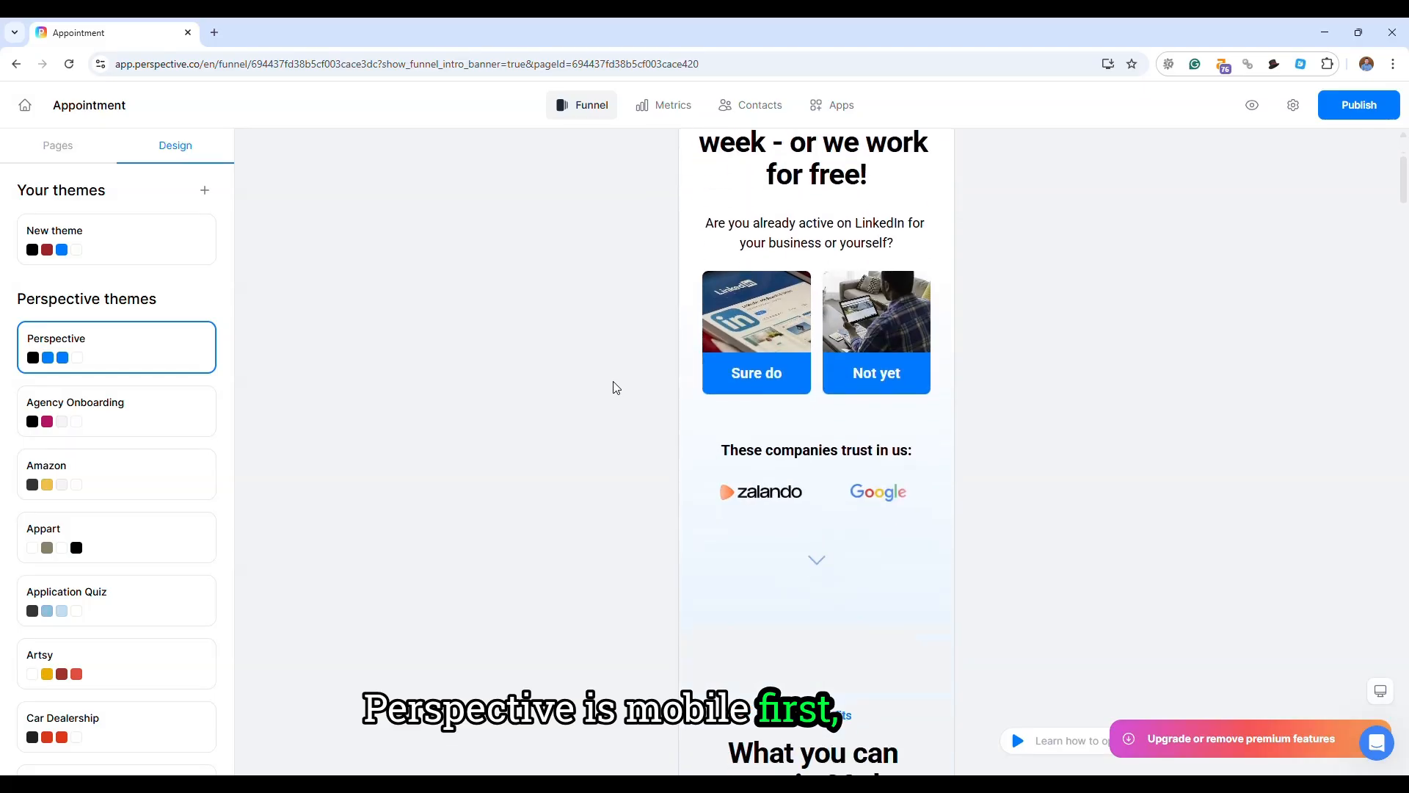
{"action": "scroll", "coordinate": [617, 387], "scroll_direction": "down", "scroll_amount": 8}
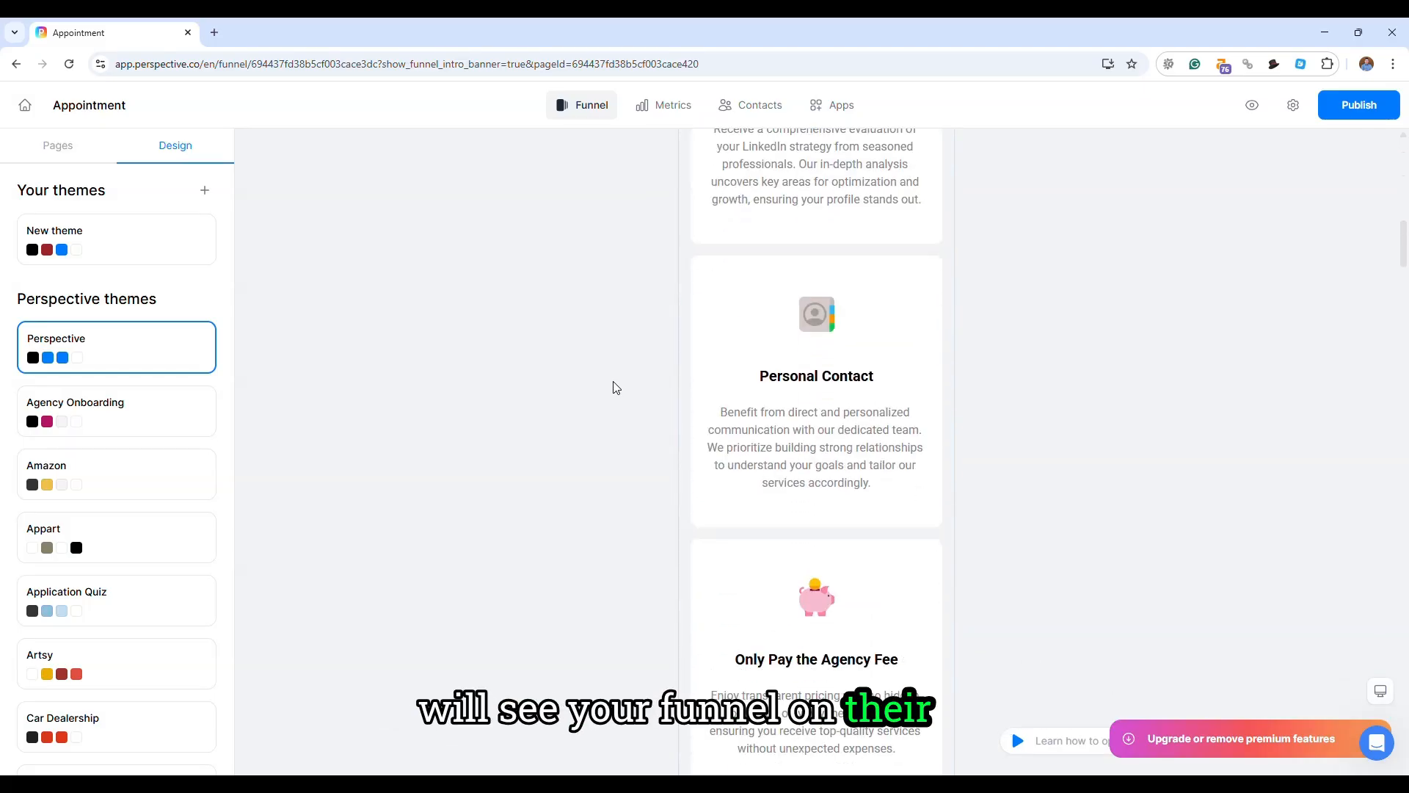
{"action": "scroll", "coordinate": [617, 388], "scroll_direction": "down", "scroll_amount": 6}
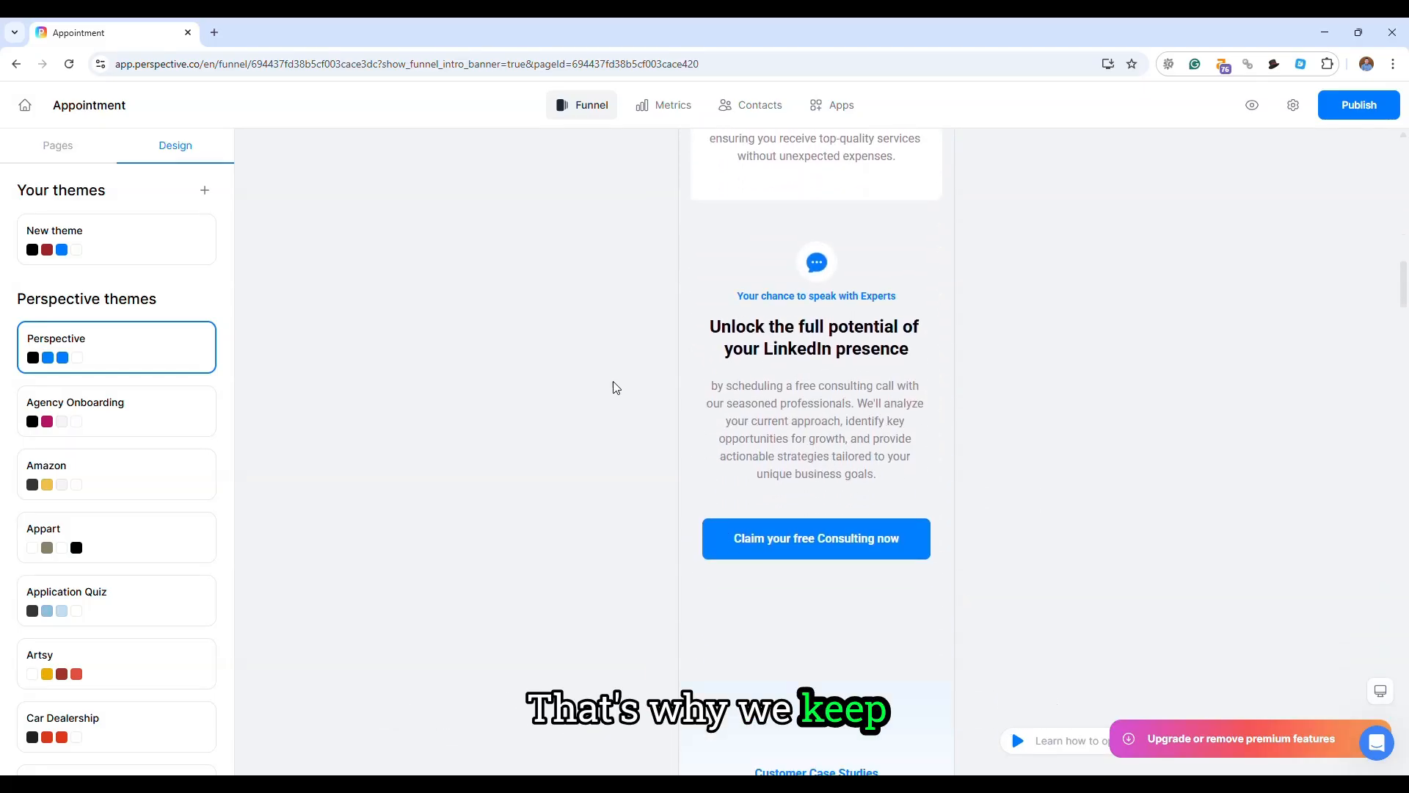
{"action": "scroll", "coordinate": [615, 386], "scroll_direction": "down", "scroll_amount": 2}
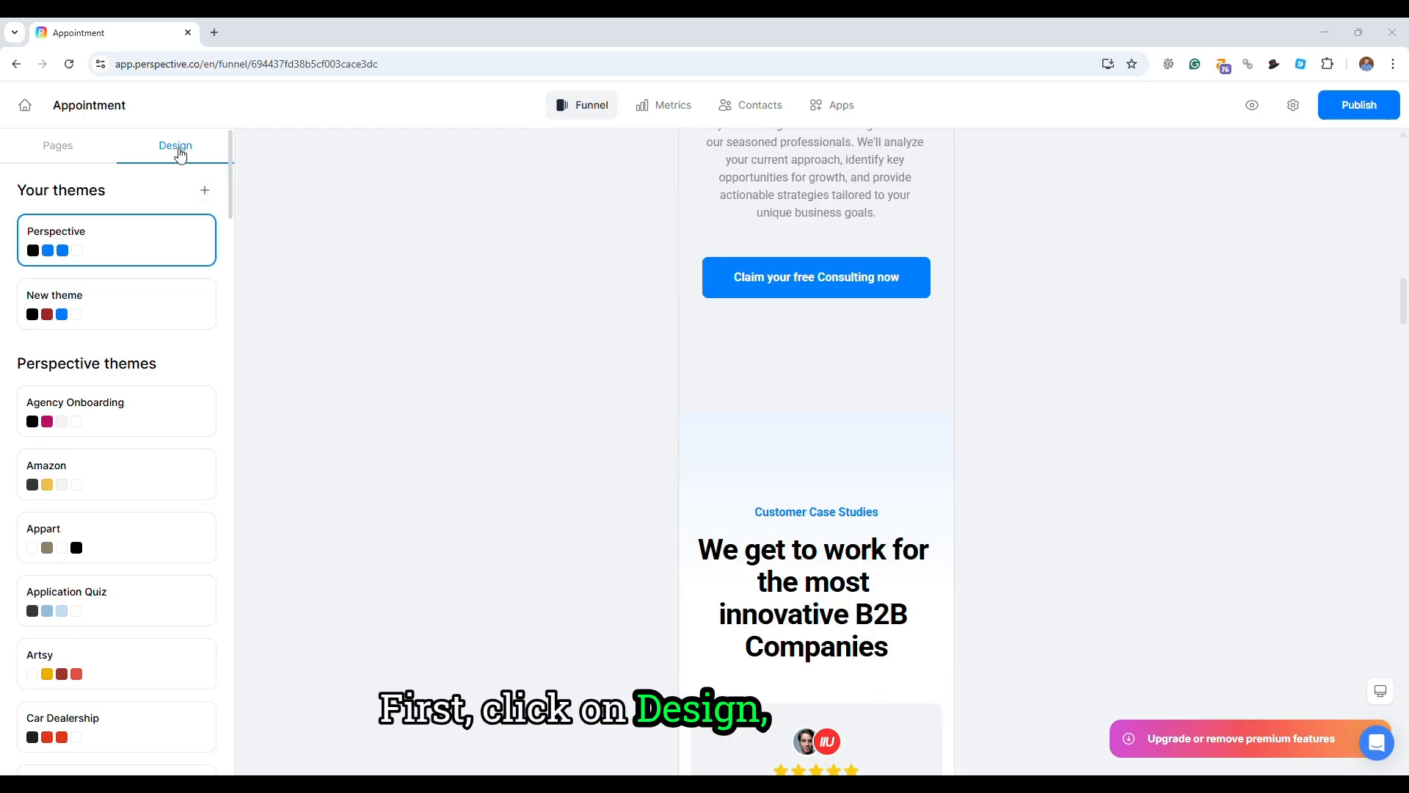
- Browse the design themes and try switching the funnel to the Agency Onboarding theme
{"action": "scroll", "coordinate": [115, 409], "scroll_direction": "down", "scroll_amount": 1}
{"action": "scroll", "coordinate": [116, 400], "scroll_direction": "up", "scroll_amount": 1}
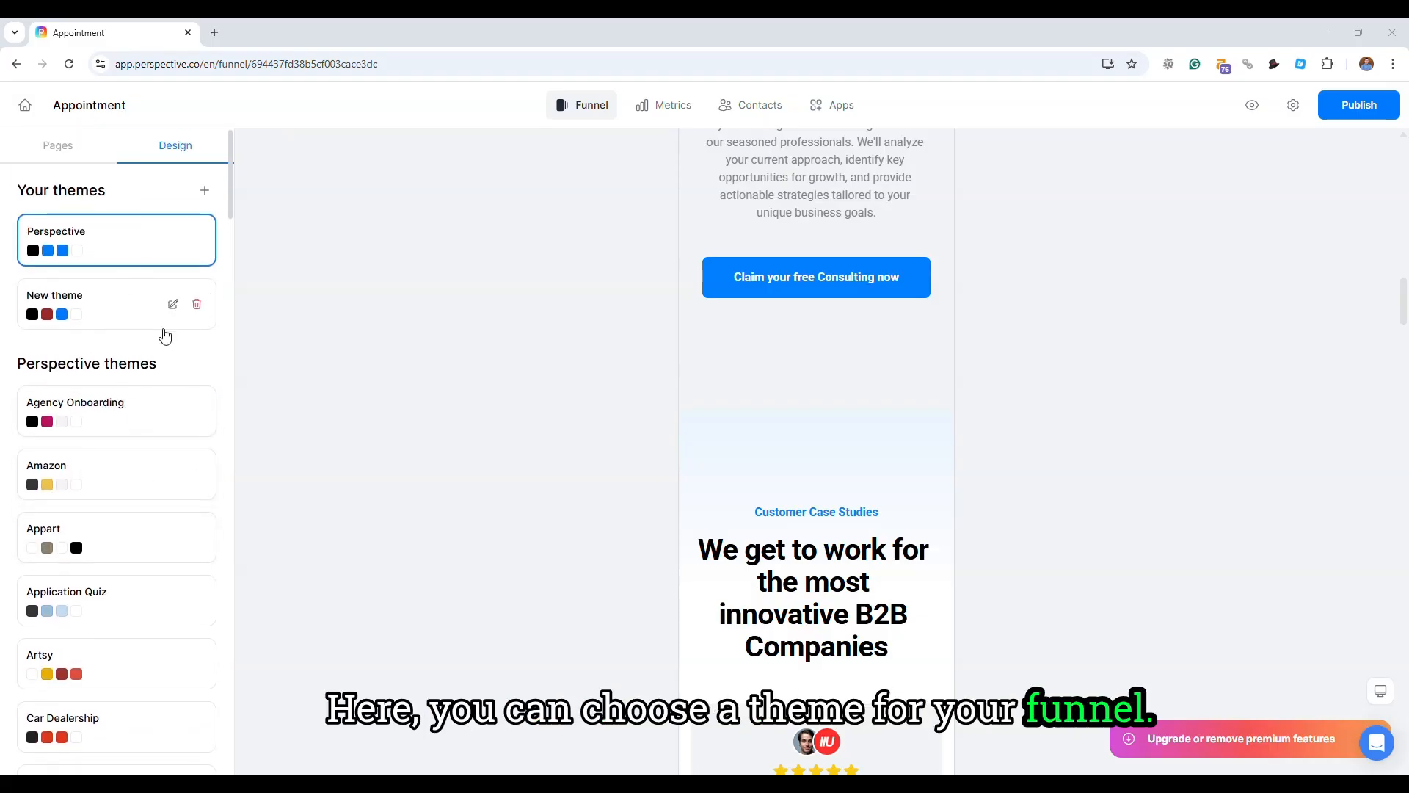
{"action": "left_click", "coordinate": [129, 414]}
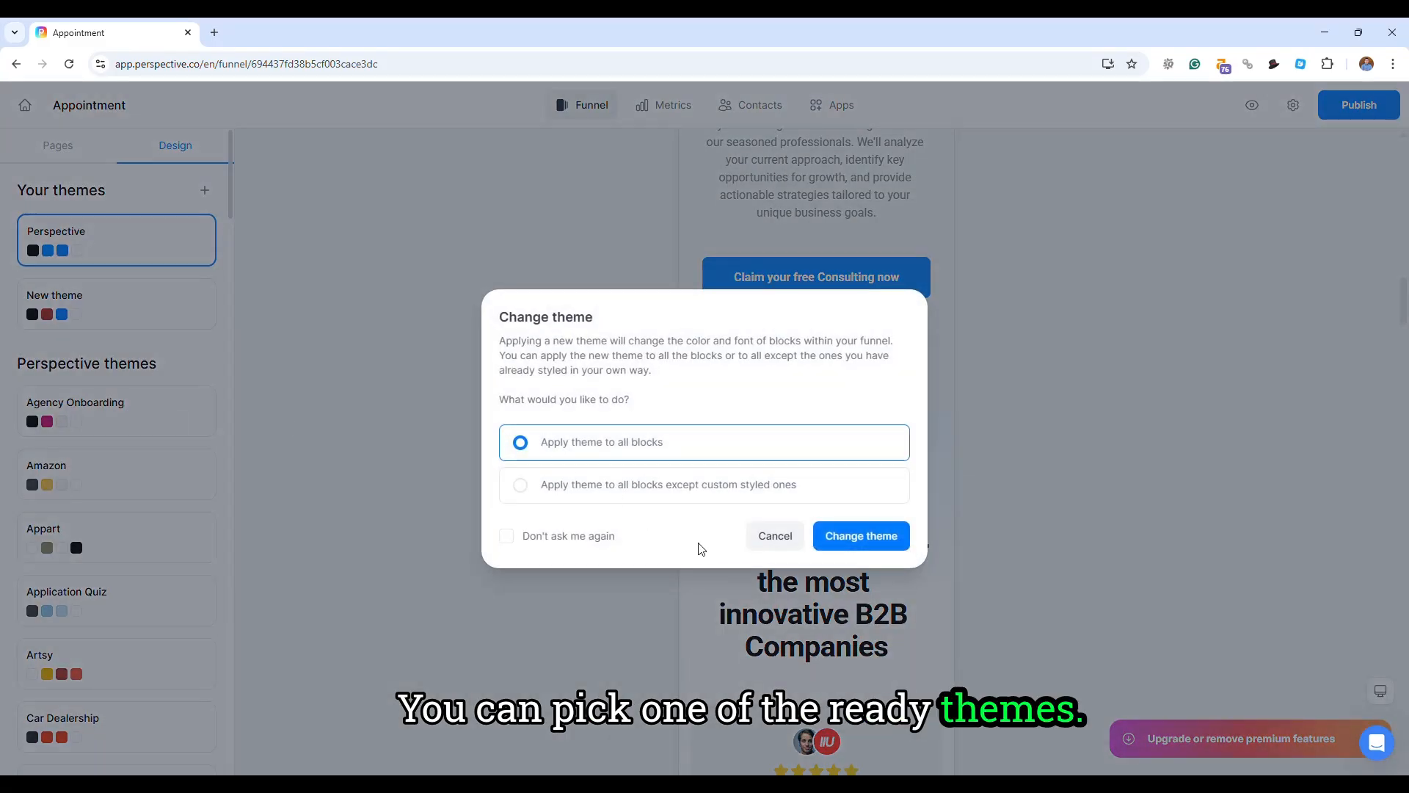
{"action": "left_click", "coordinate": [778, 539]}
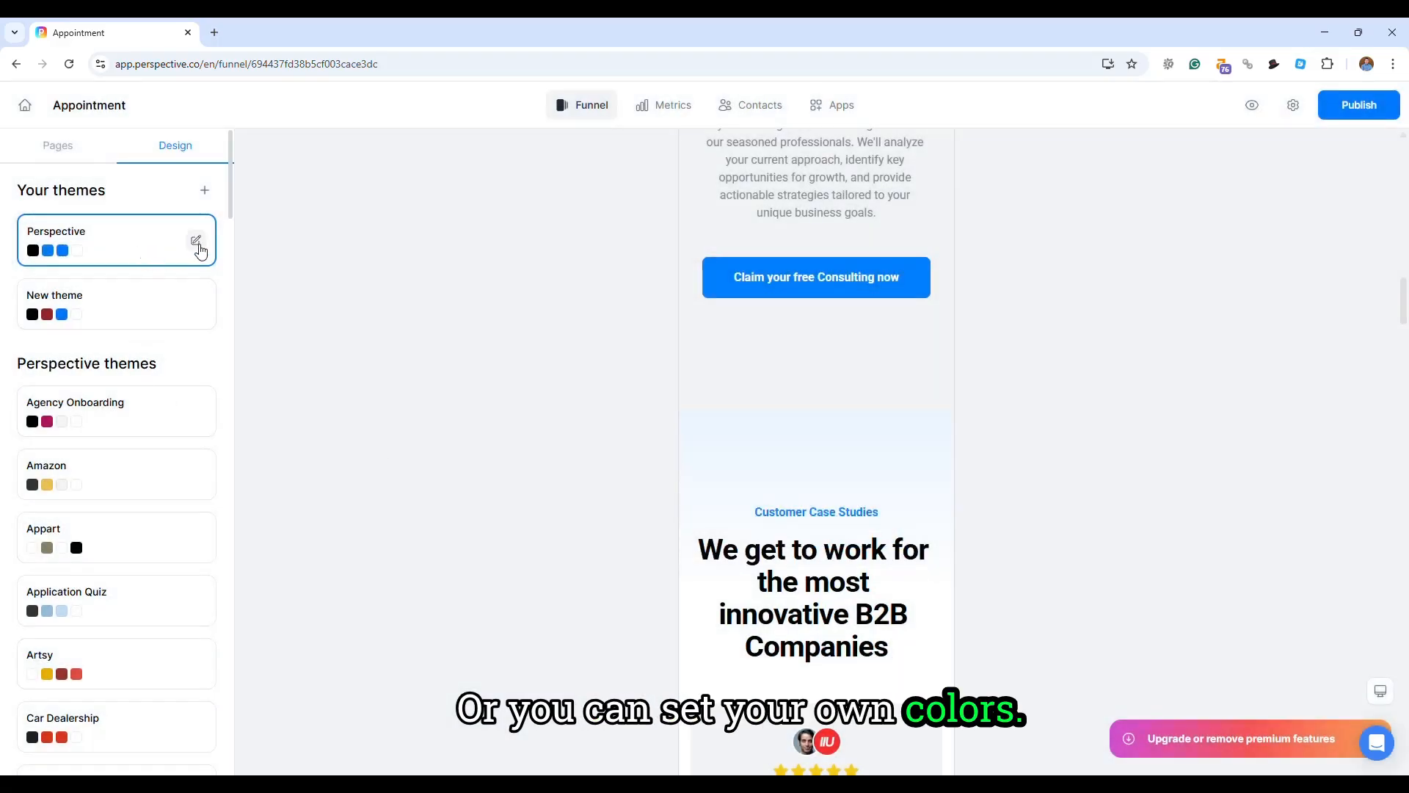
- Open the Perspective theme for editing and show its list of available fonts
{"action": "left_click", "coordinate": [196, 241]}
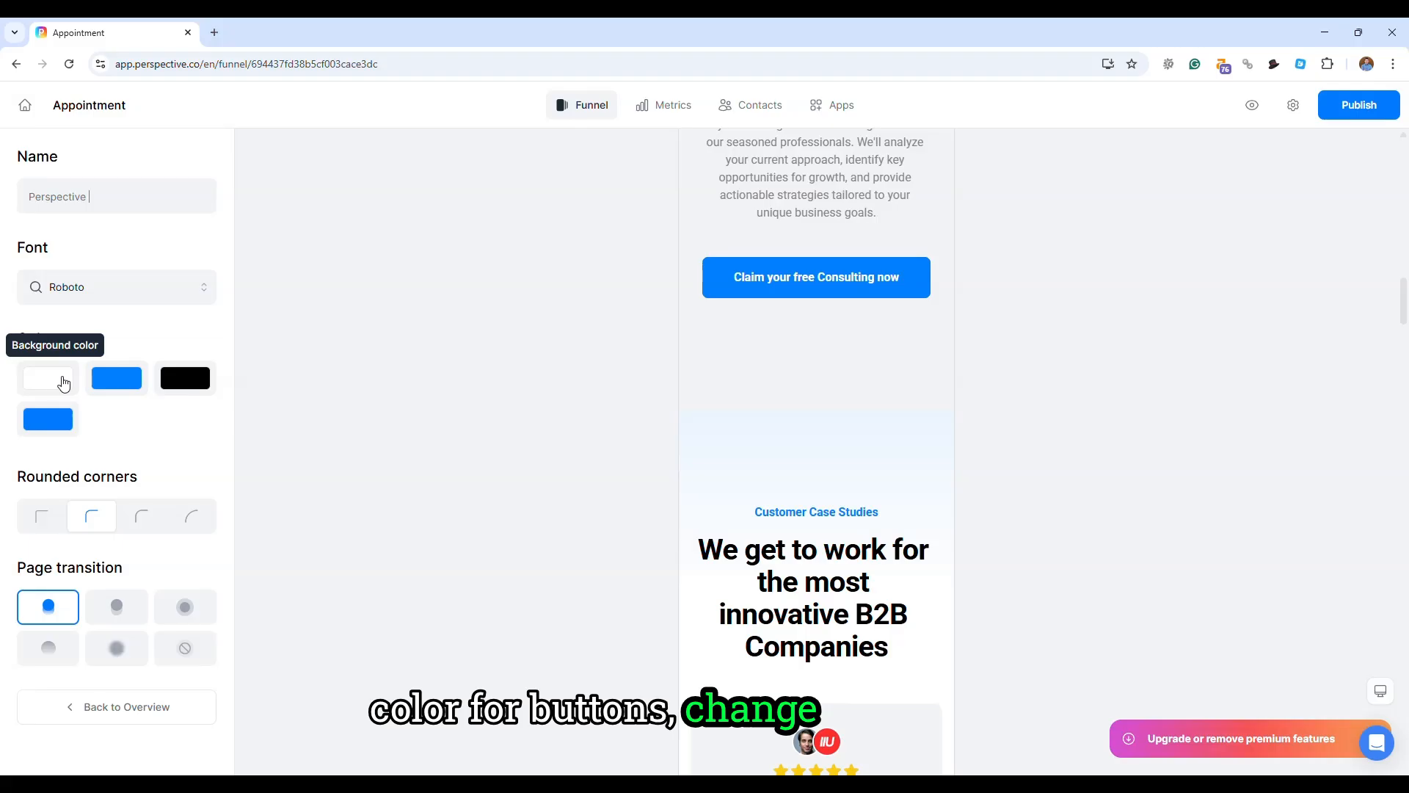
{"action": "left_click", "coordinate": [128, 292]}
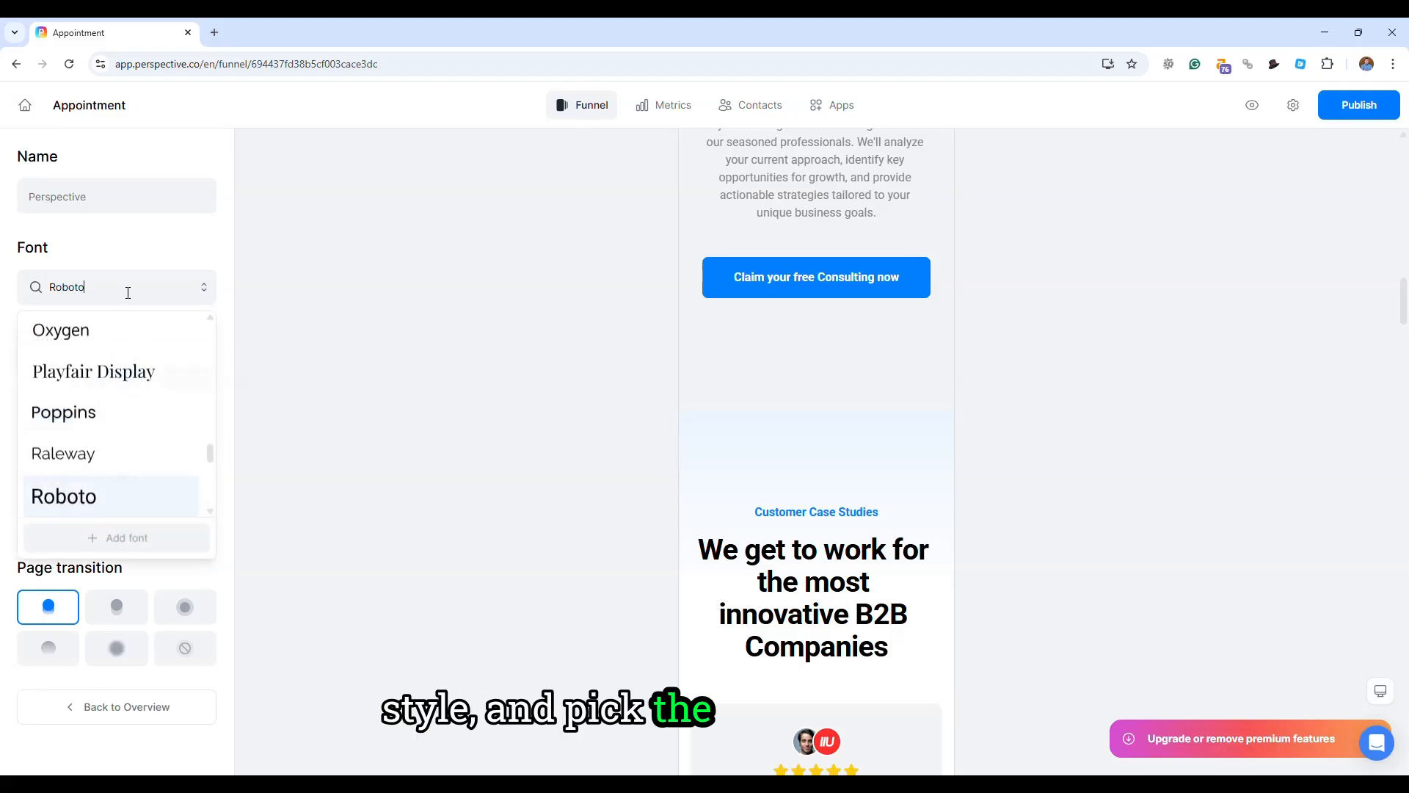
{"action": "left_click", "coordinate": [145, 245]}
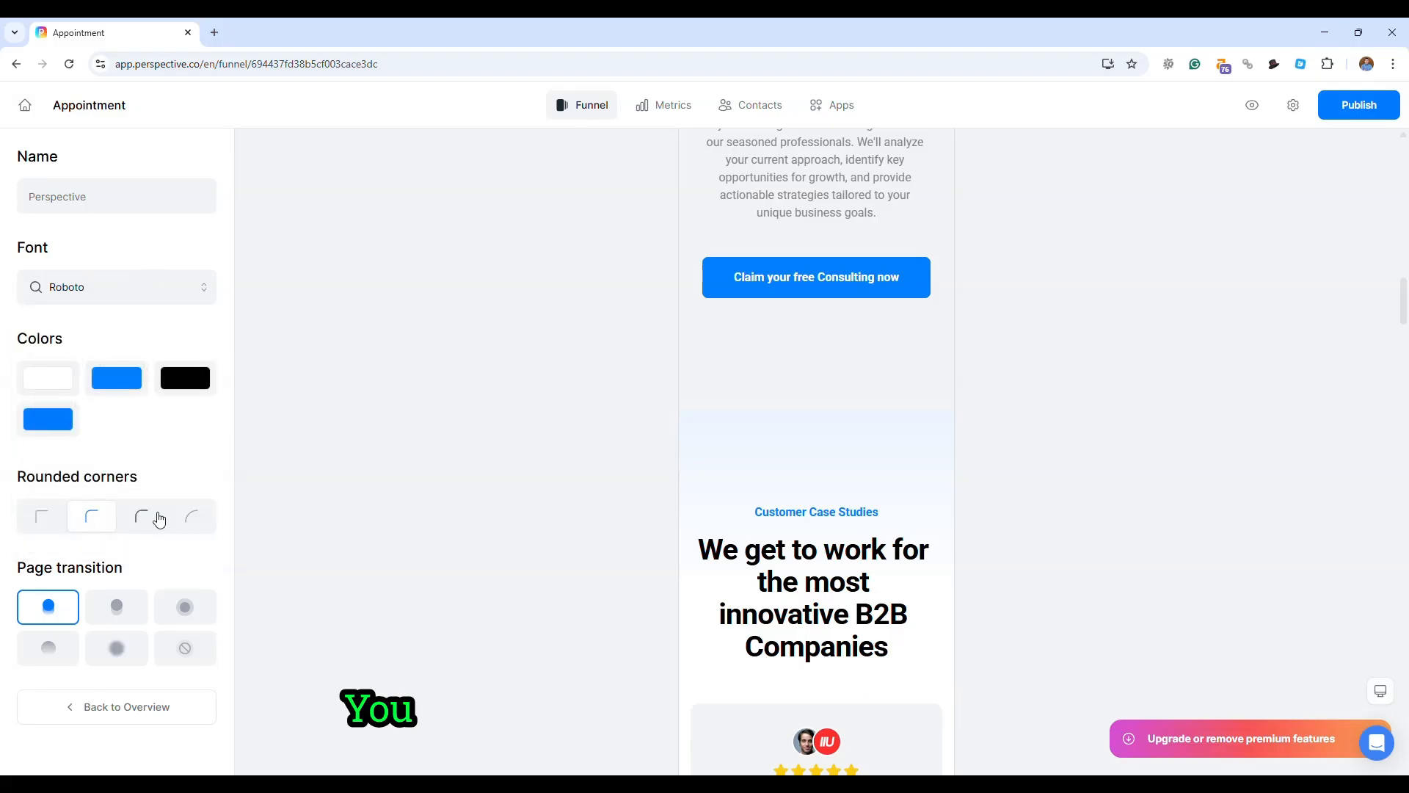
- Set the theme's rounded corners to Large, choose the third page transition, and leave the theme settings
{"action": "left_click", "coordinate": [146, 518]}
{"action": "left_click", "coordinate": [194, 524]}
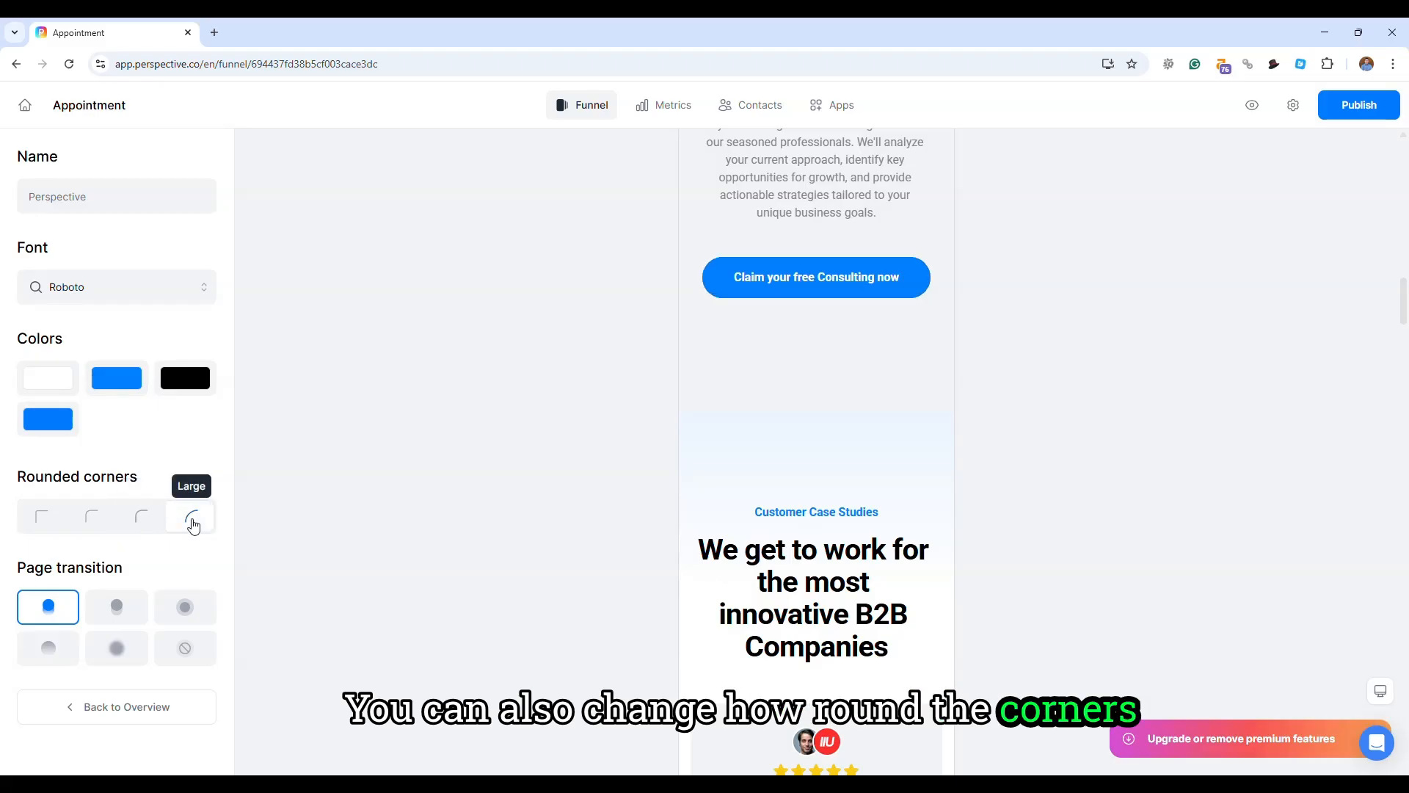
{"action": "left_click", "coordinate": [115, 612]}
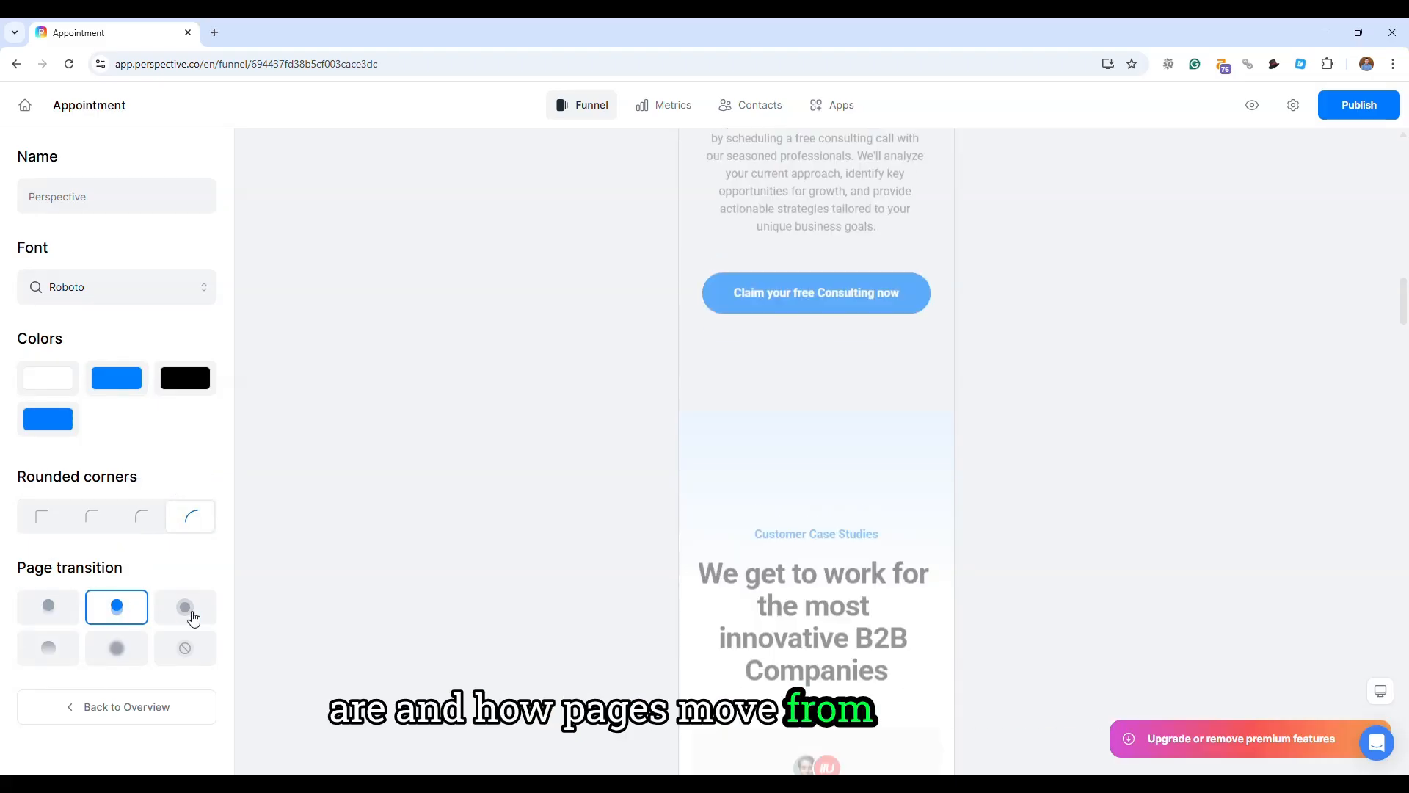
{"action": "left_click", "coordinate": [192, 615]}
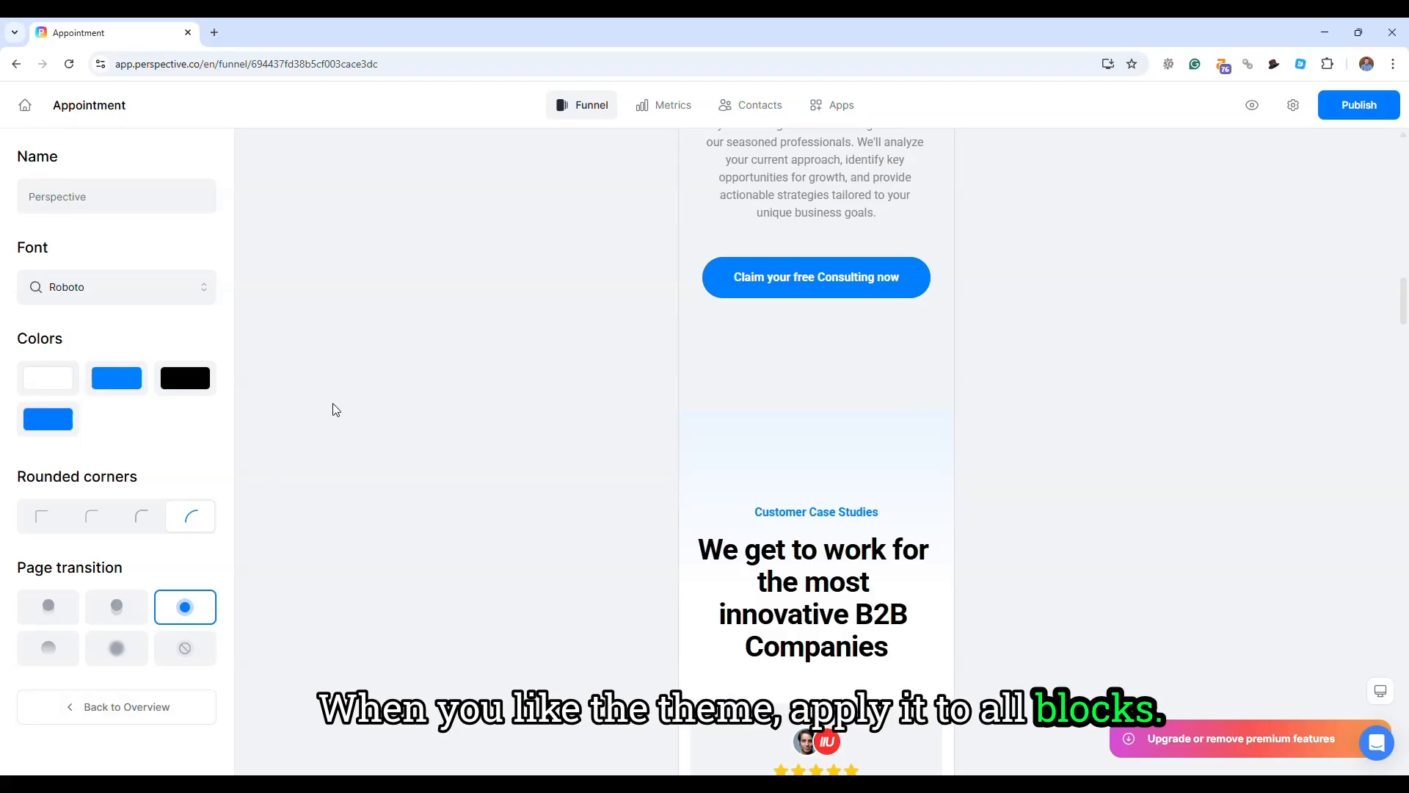
{"action": "scroll", "coordinate": [343, 456], "scroll_direction": "down", "scroll_amount": 5}
{"action": "scroll", "coordinate": [346, 457], "scroll_direction": "down", "scroll_amount": 4}
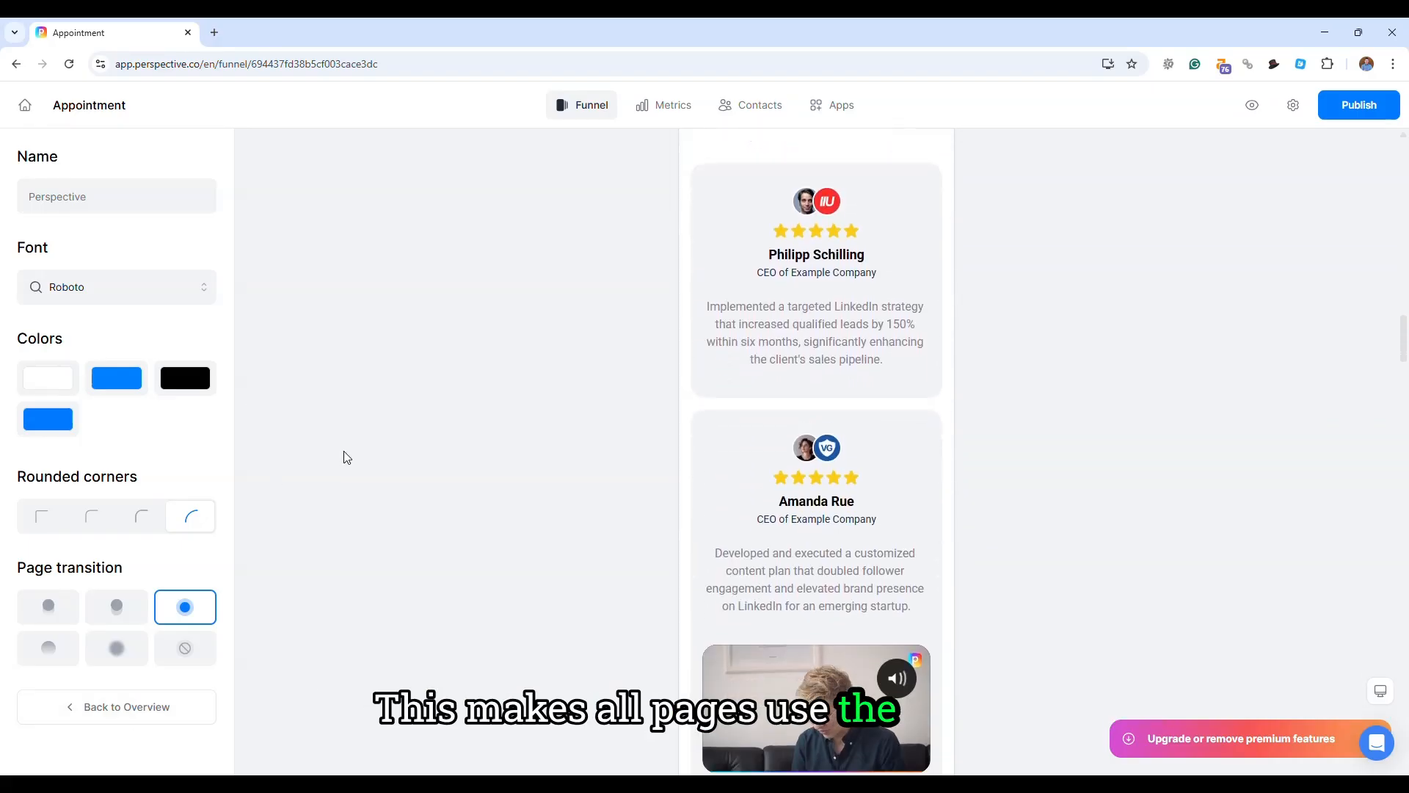
{"action": "scroll", "coordinate": [256, 448], "scroll_direction": "down", "scroll_amount": 2}
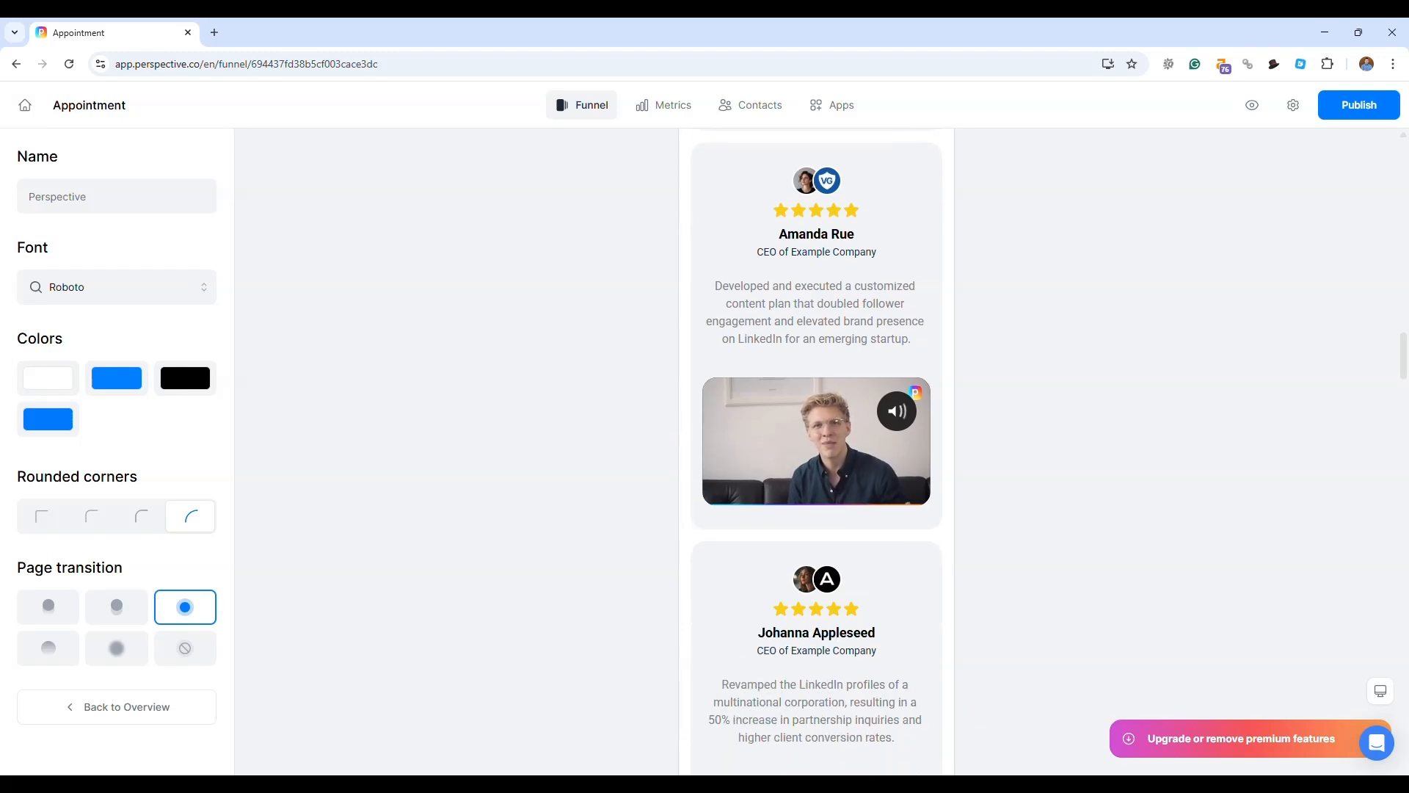
{"action": "left_click", "coordinate": [296, 346]}
- Open the Start page and show the editing options of its headline, "Sure do" image and answer
{"action": "left_click", "coordinate": [63, 156]}
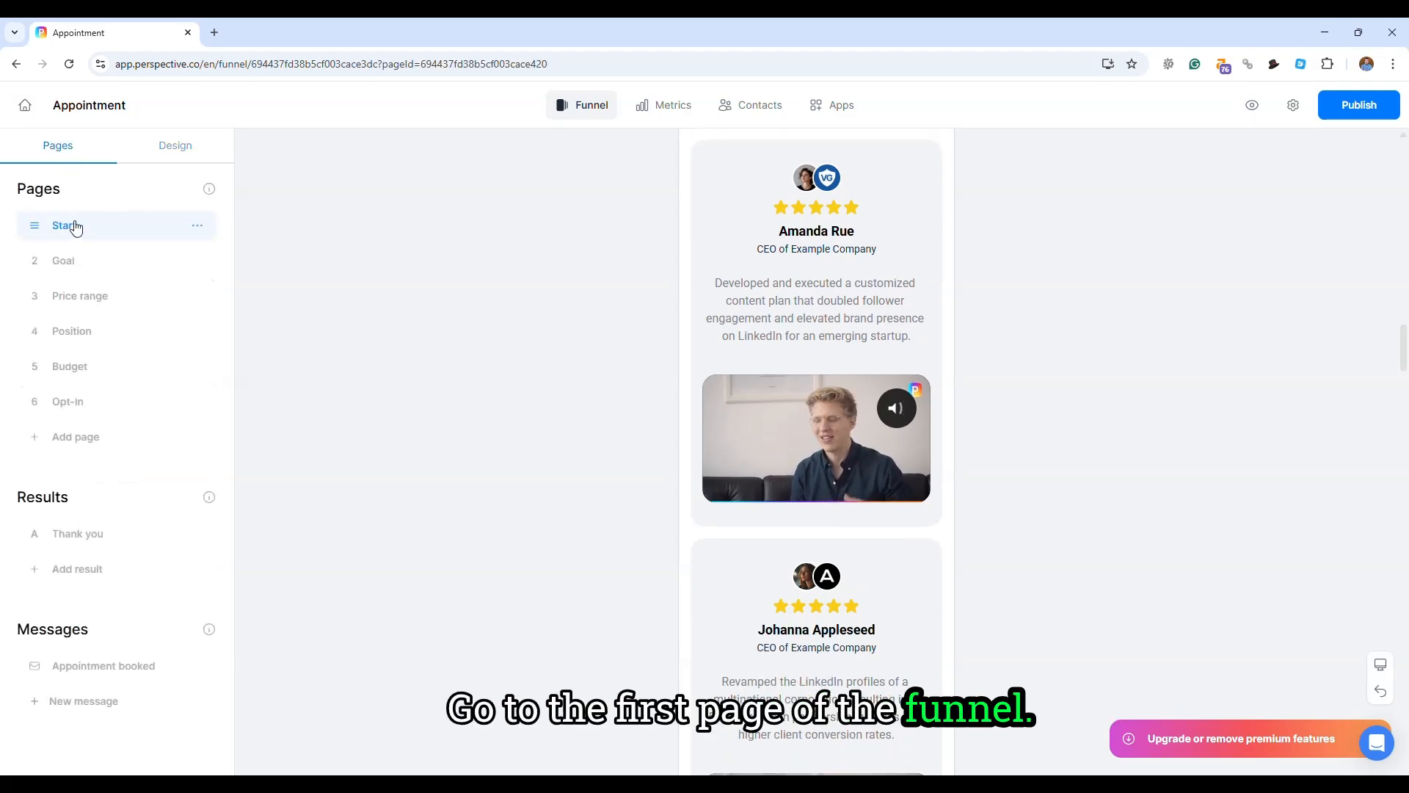
{"action": "left_click", "coordinate": [66, 226]}
{"action": "left_click", "coordinate": [789, 341]}
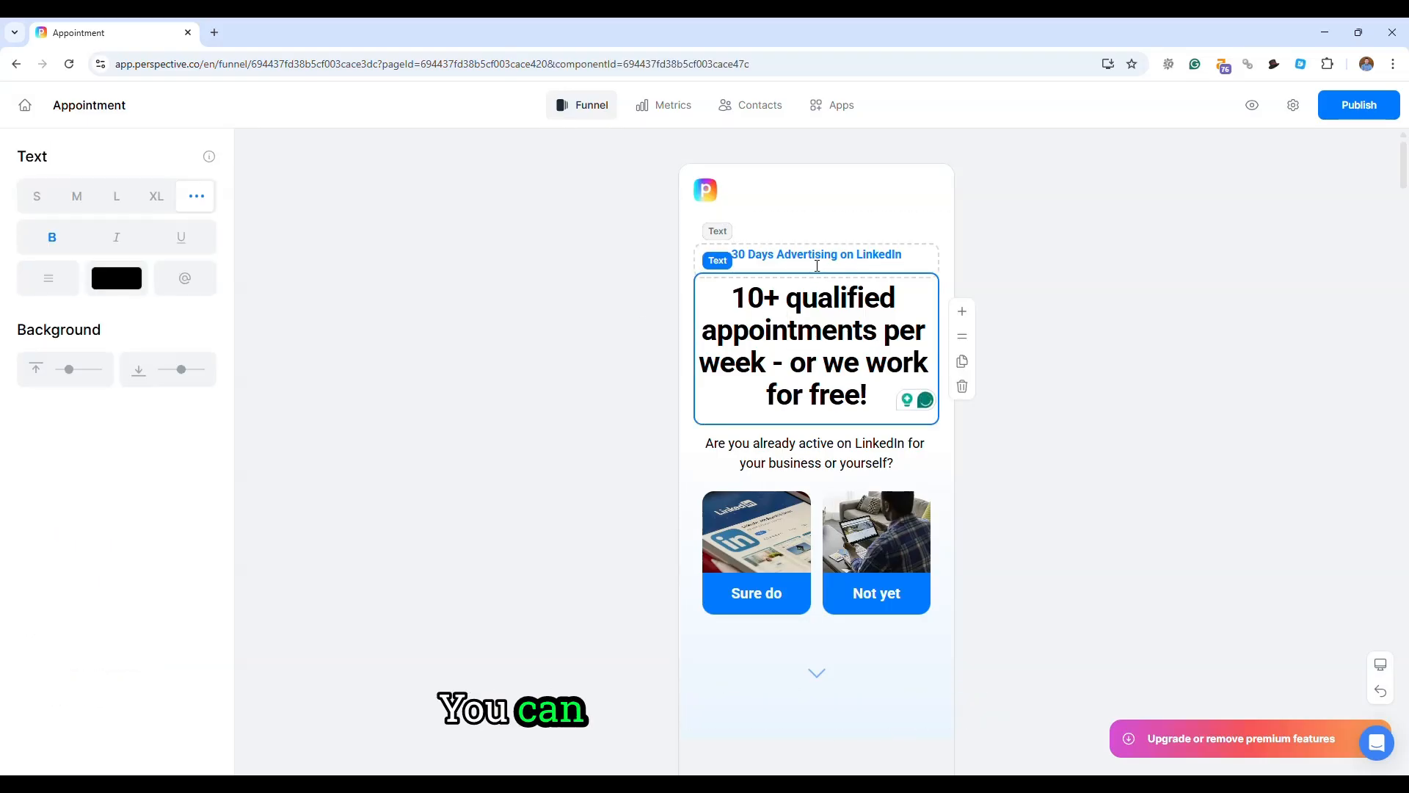
{"action": "left_click", "coordinate": [817, 270]}
{"action": "left_click", "coordinate": [753, 535]}
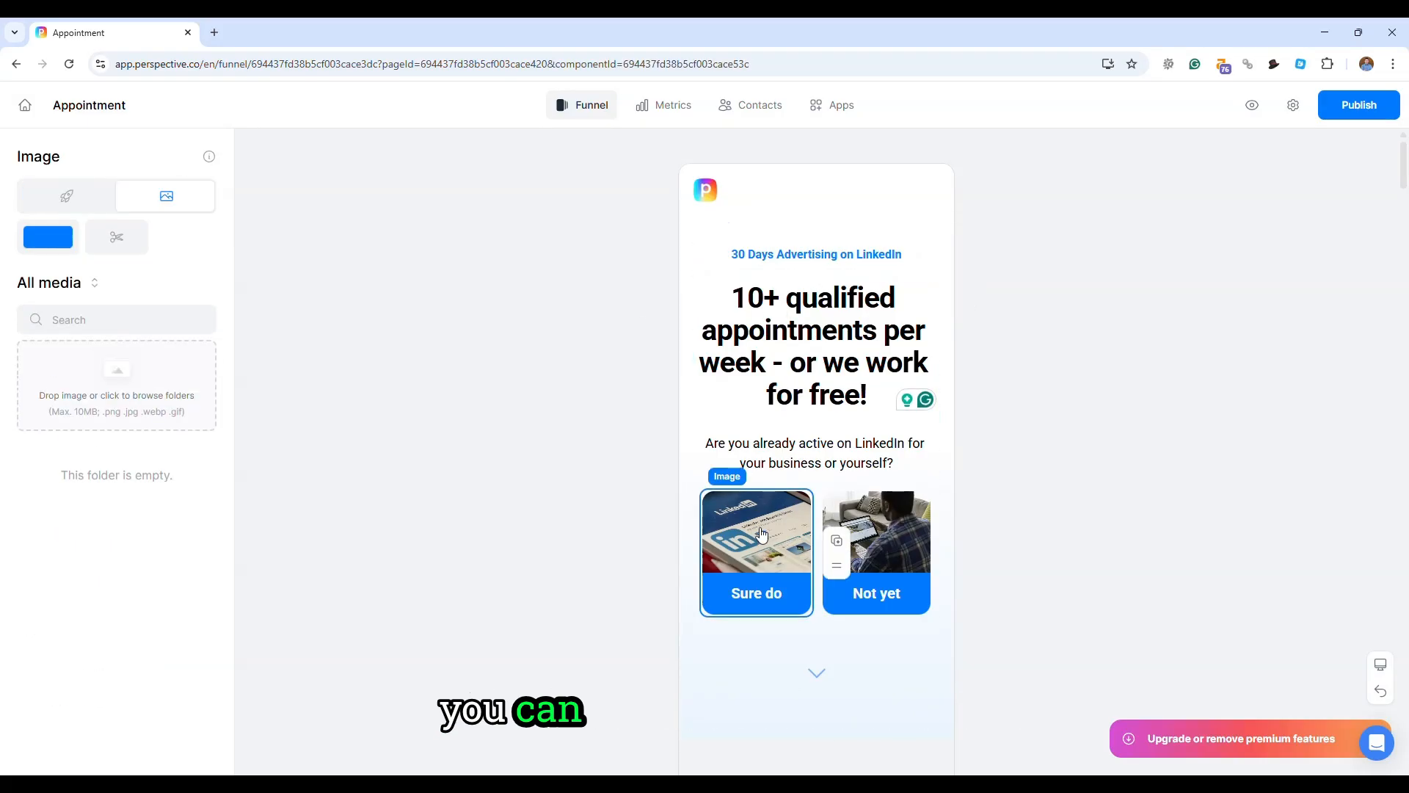
{"action": "left_click", "coordinate": [766, 600]}
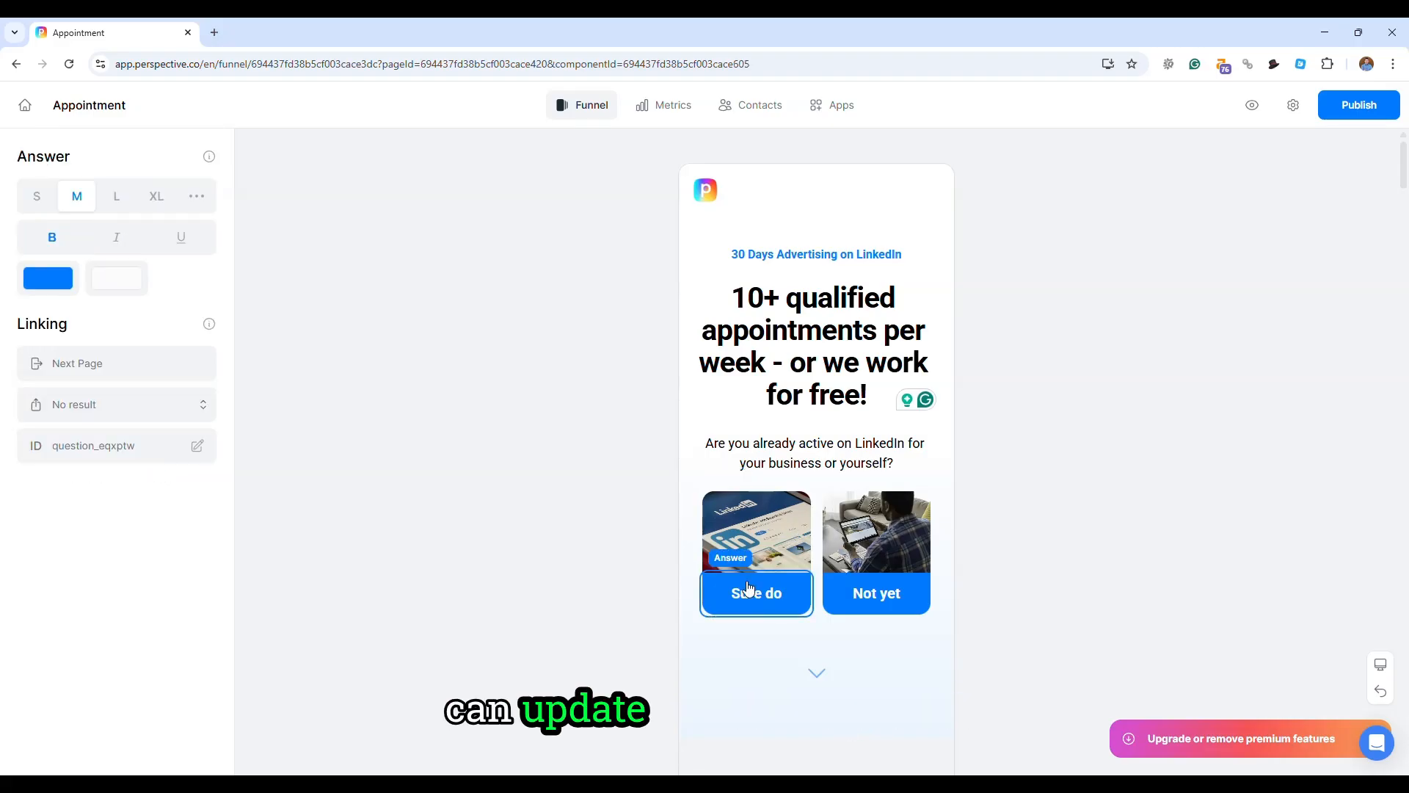
- Delete the divider above the "Your benefits" section on the Start page
{"action": "scroll", "coordinate": [653, 496], "scroll_direction": "down", "scroll_amount": 3}
{"action": "left_click", "coordinate": [876, 557]}
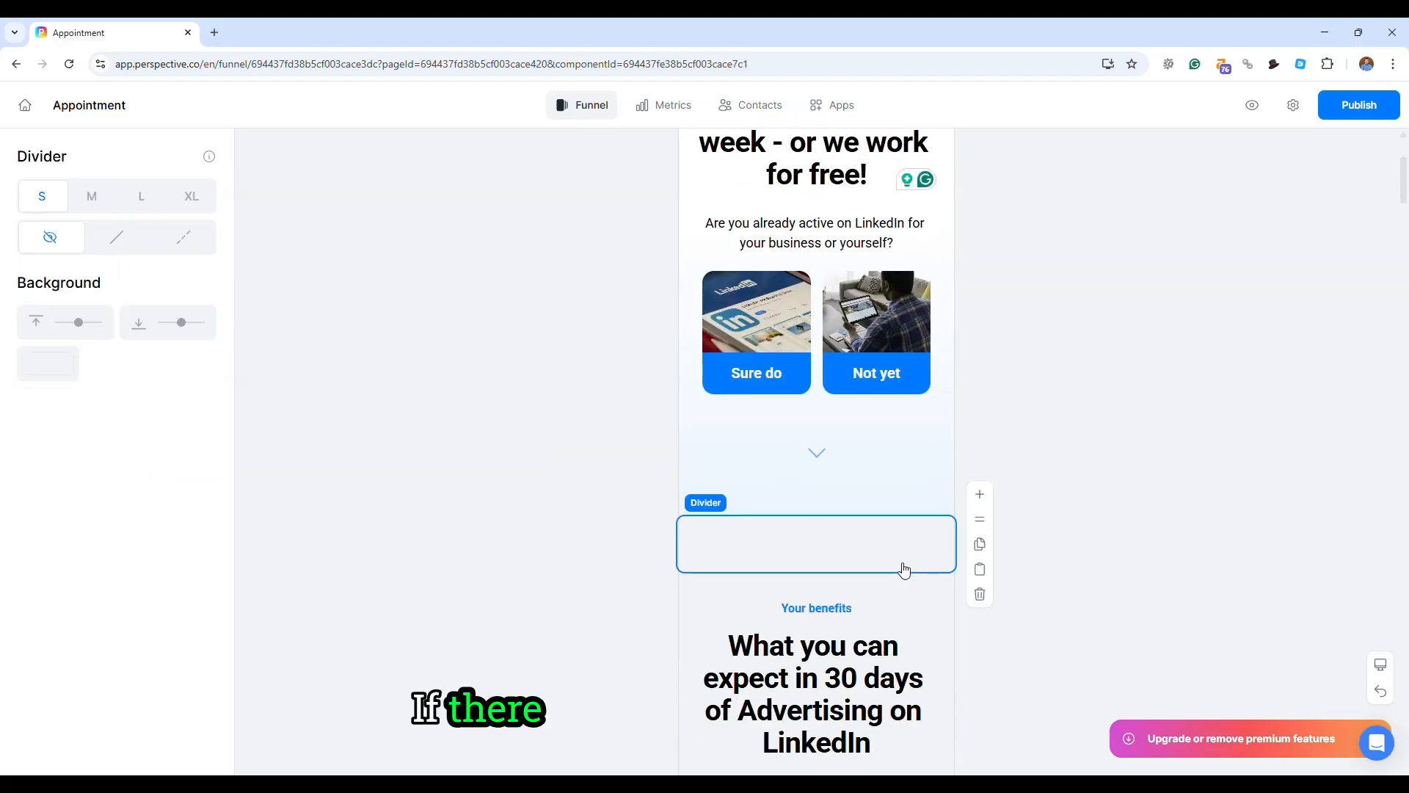
{"action": "left_click", "coordinate": [980, 595]}
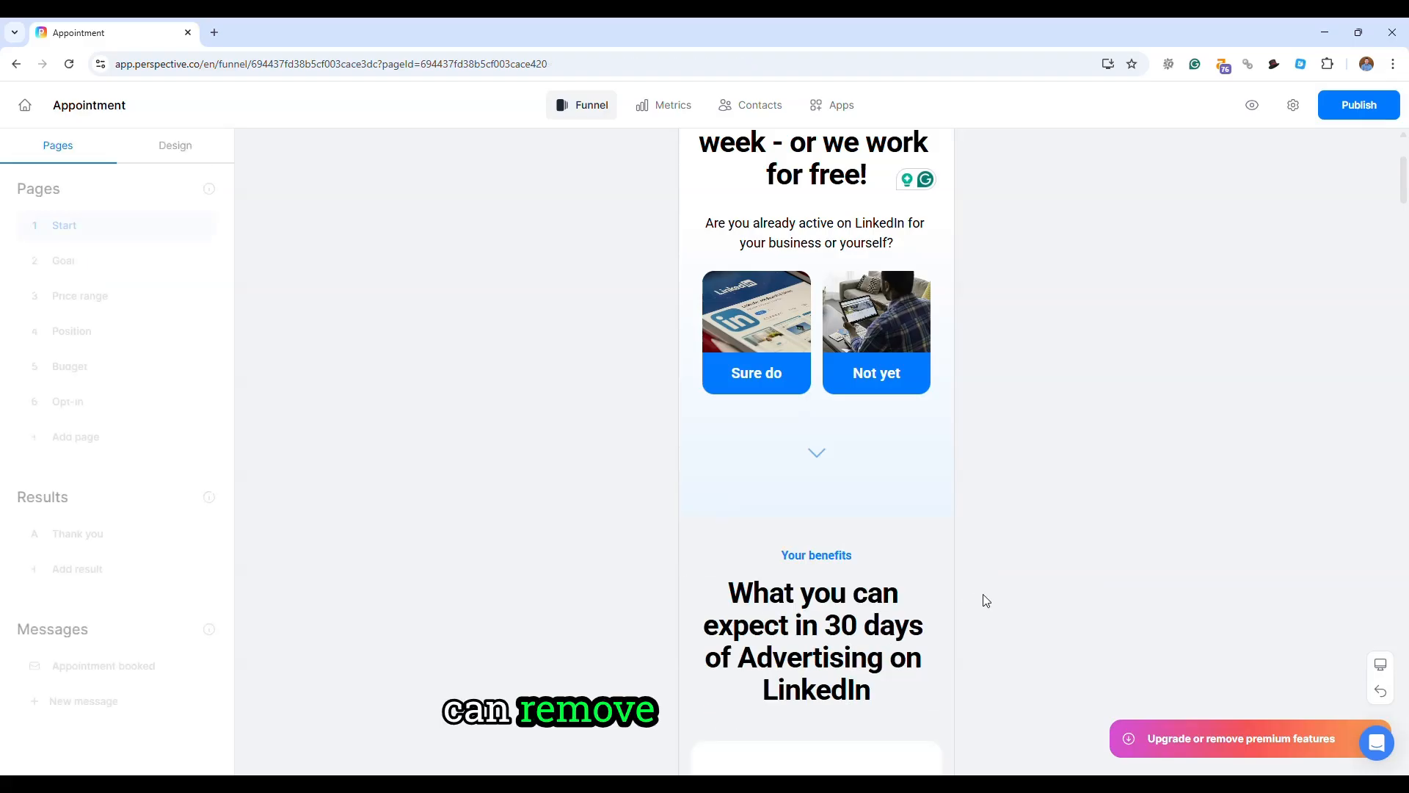
- Show the basic blocks that can be added at the "What you can expect" heading
{"action": "left_click", "coordinate": [869, 611]}
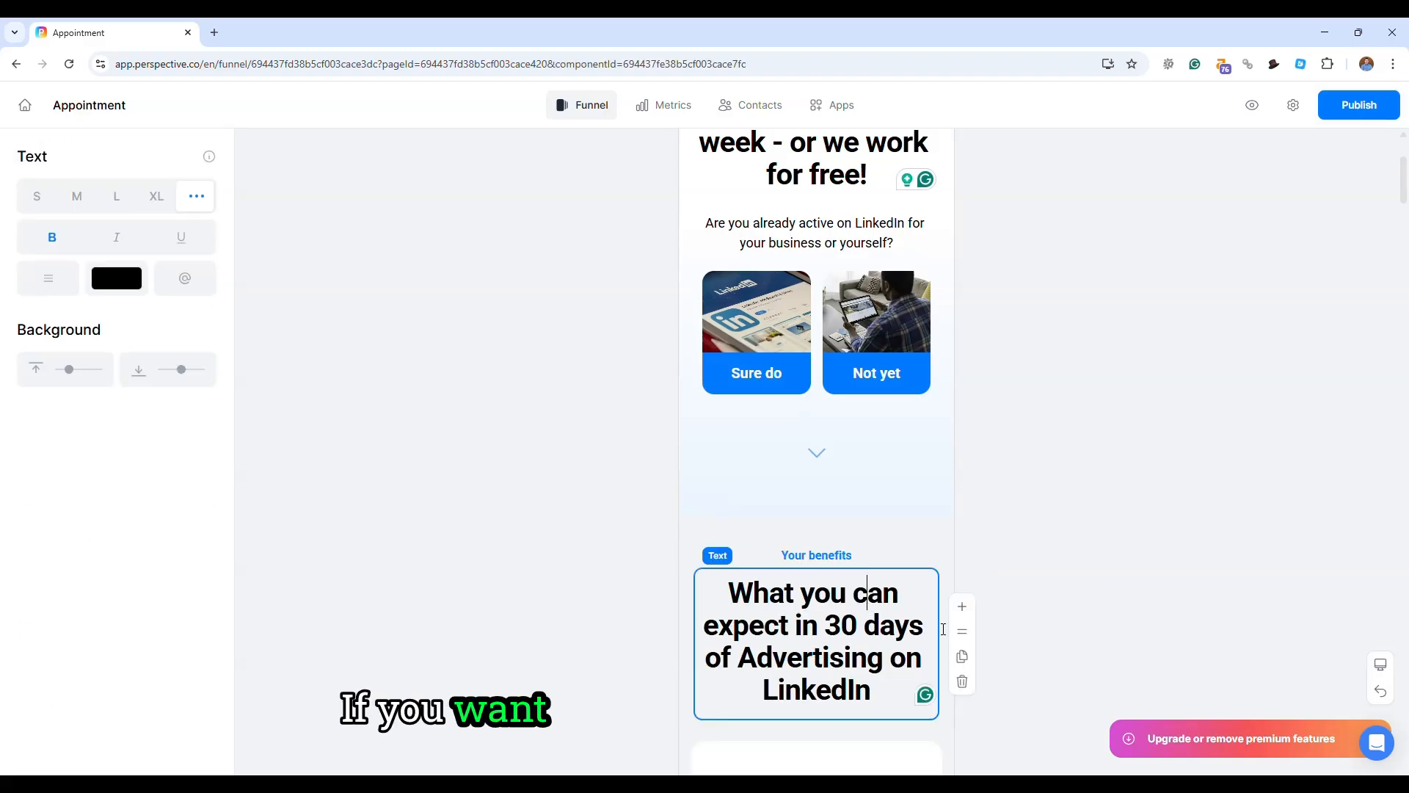
{"action": "left_click", "coordinate": [963, 608]}
{"action": "left_click", "coordinate": [139, 212]}
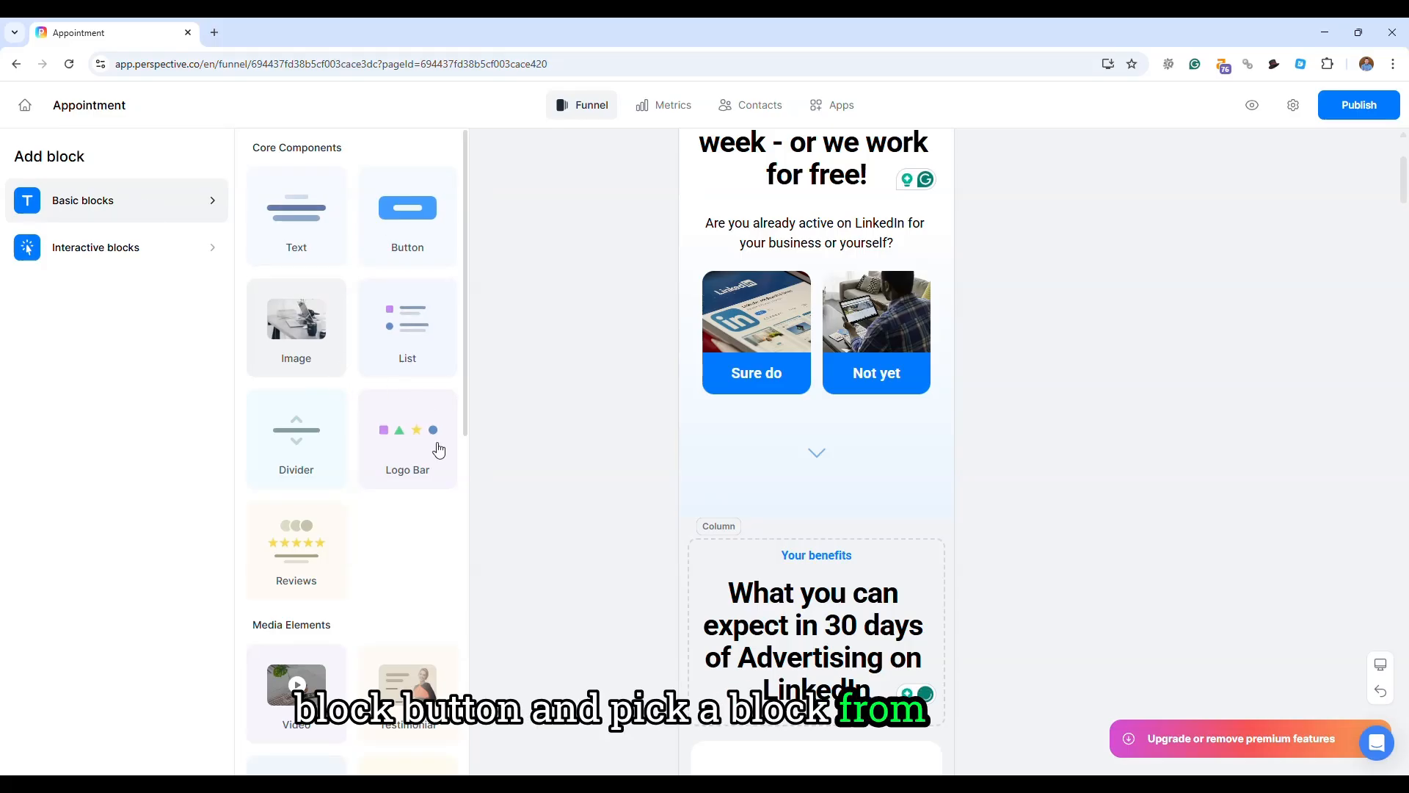
{"action": "left_click", "coordinate": [286, 342]}
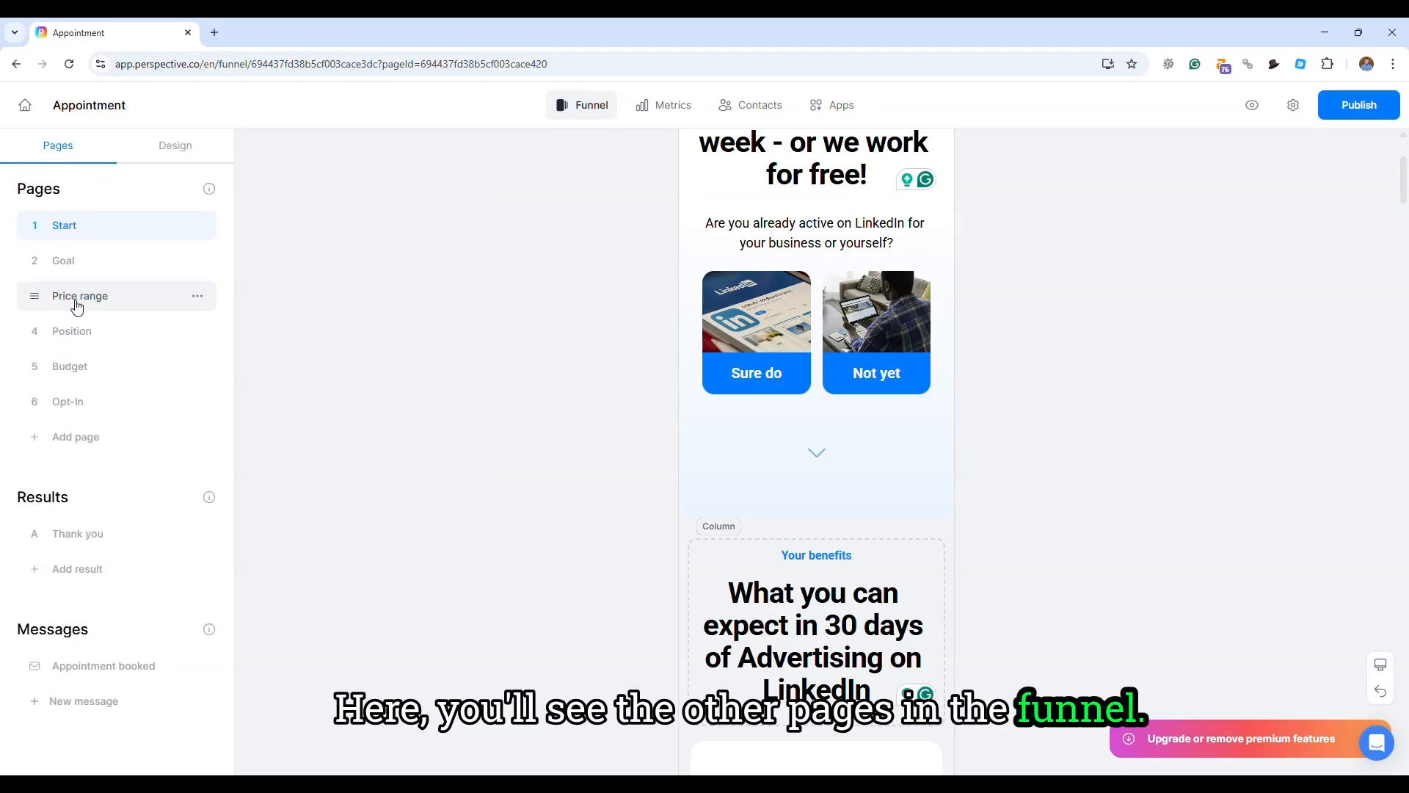
- Open the Price range page and inspect its quiz question and answer elements
{"action": "left_click", "coordinate": [78, 297]}
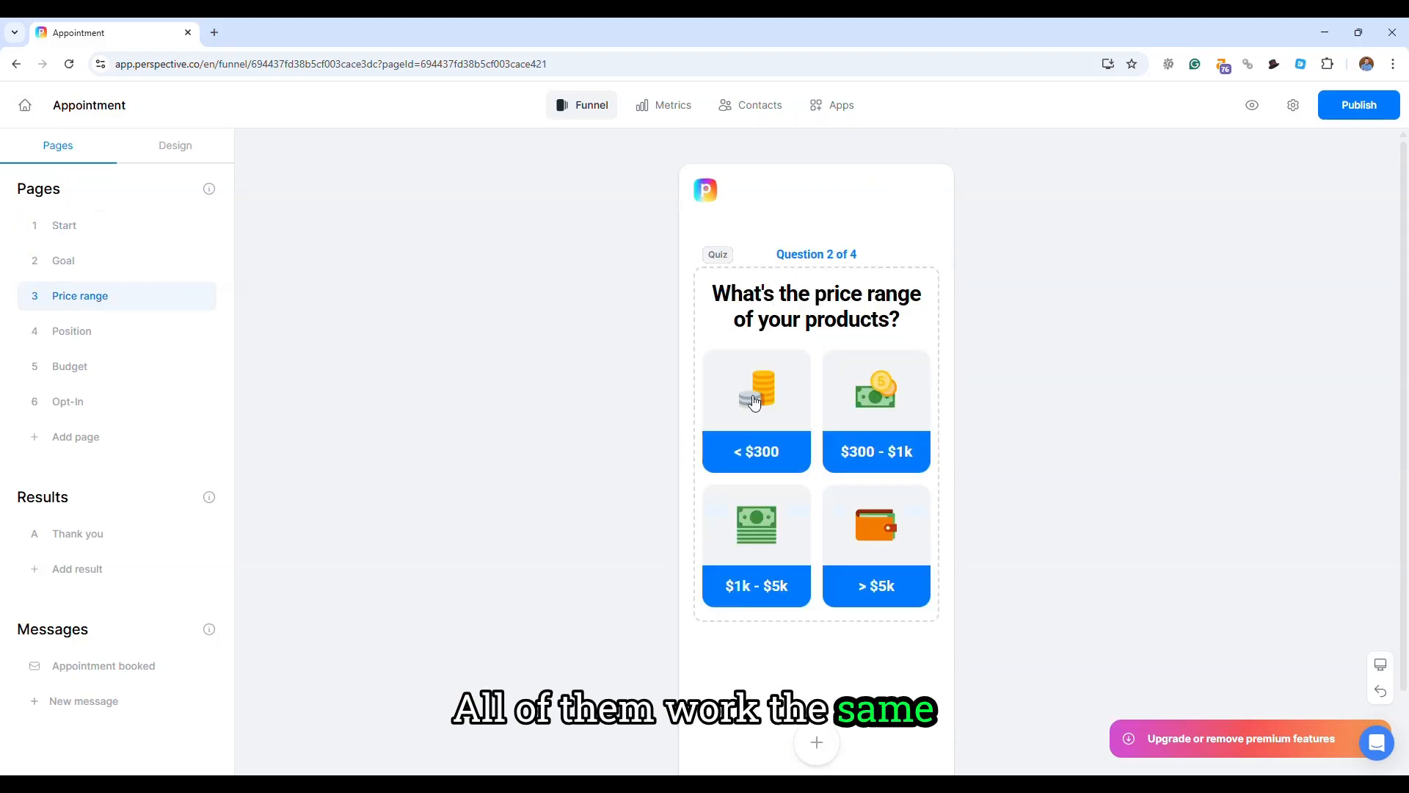
{"action": "left_click", "coordinate": [817, 319]}
{"action": "left_click", "coordinate": [859, 323]}
{"action": "left_click", "coordinate": [800, 416]}
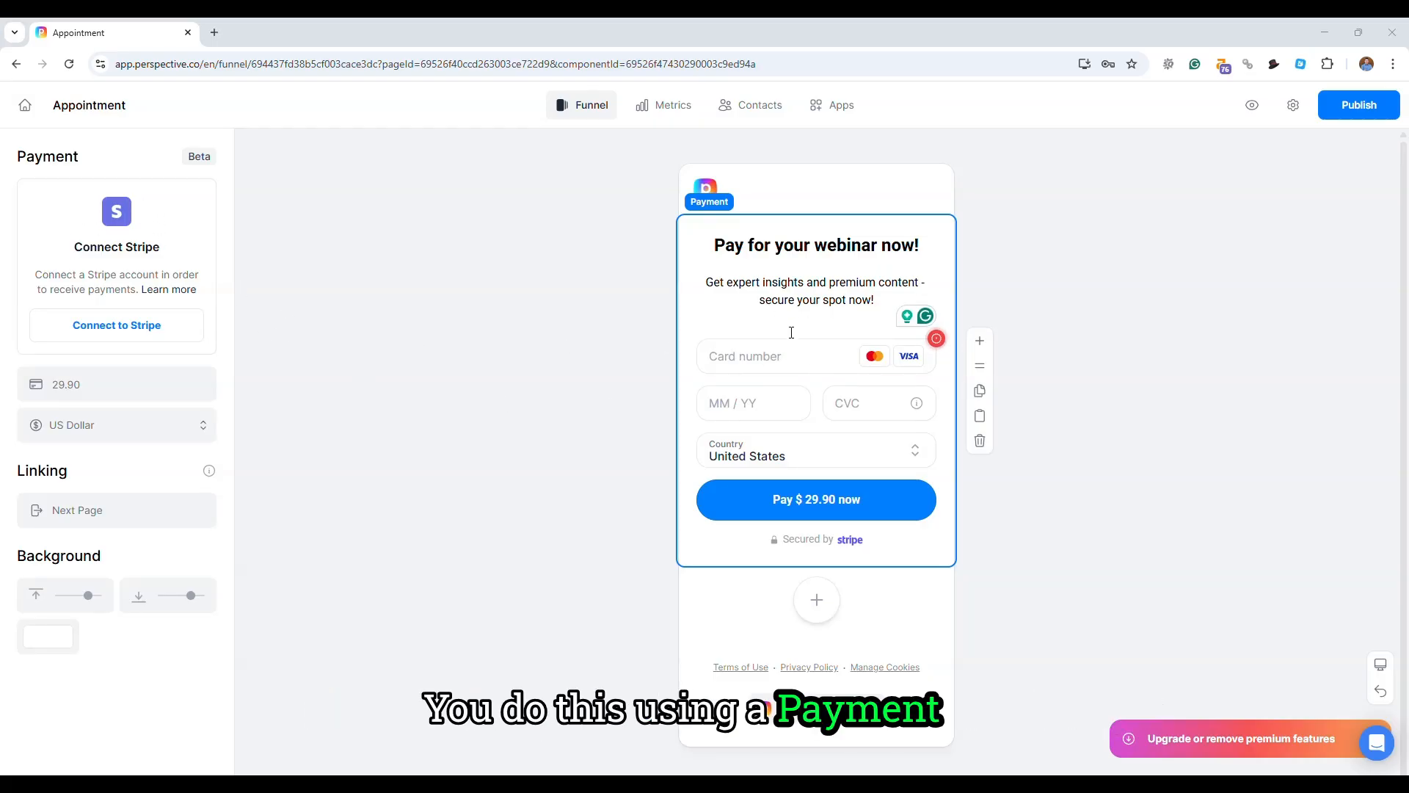
- Add another Payment block from the interactive blocks below the existing payment form on the Payments Page
{"action": "left_click", "coordinate": [592, 368]}
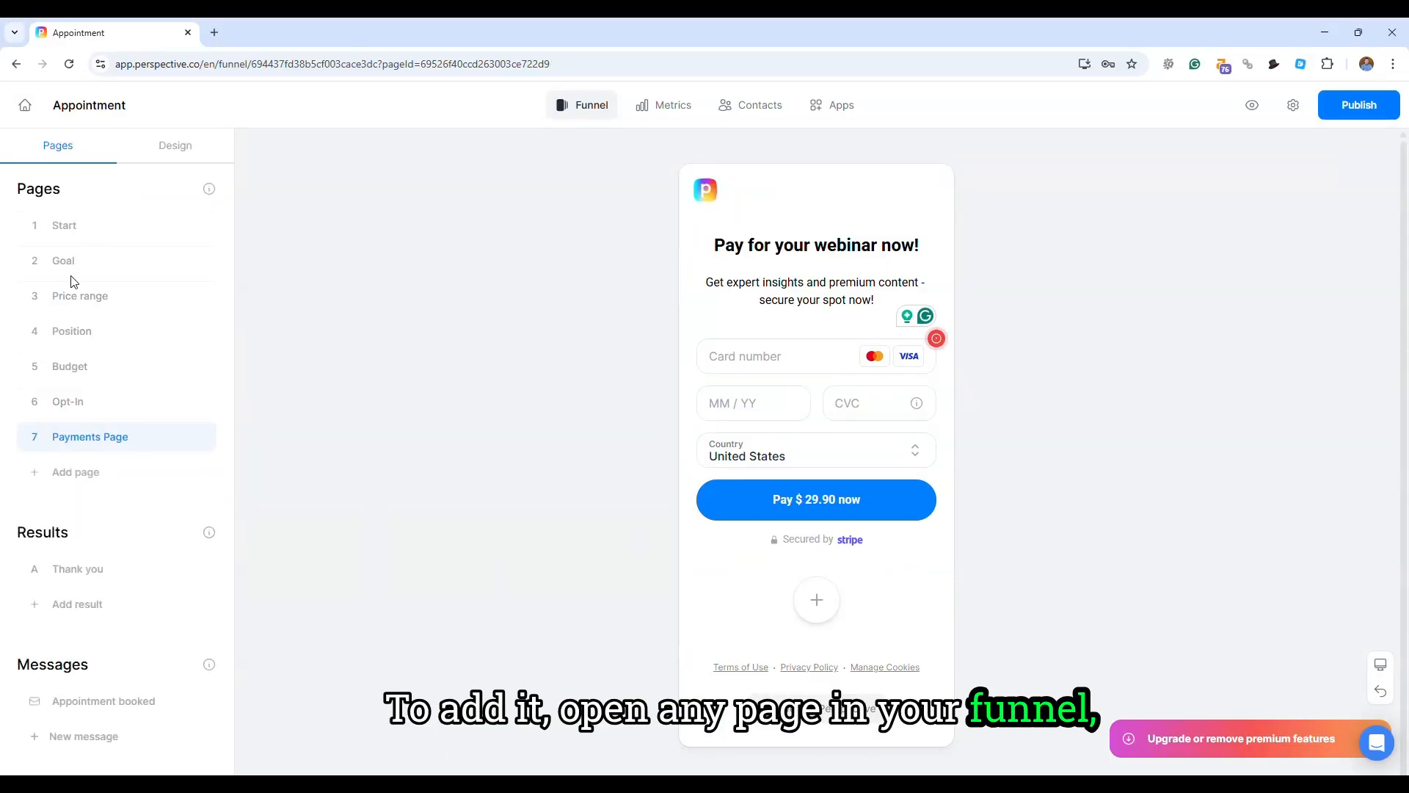
{"action": "left_click", "coordinate": [818, 602]}
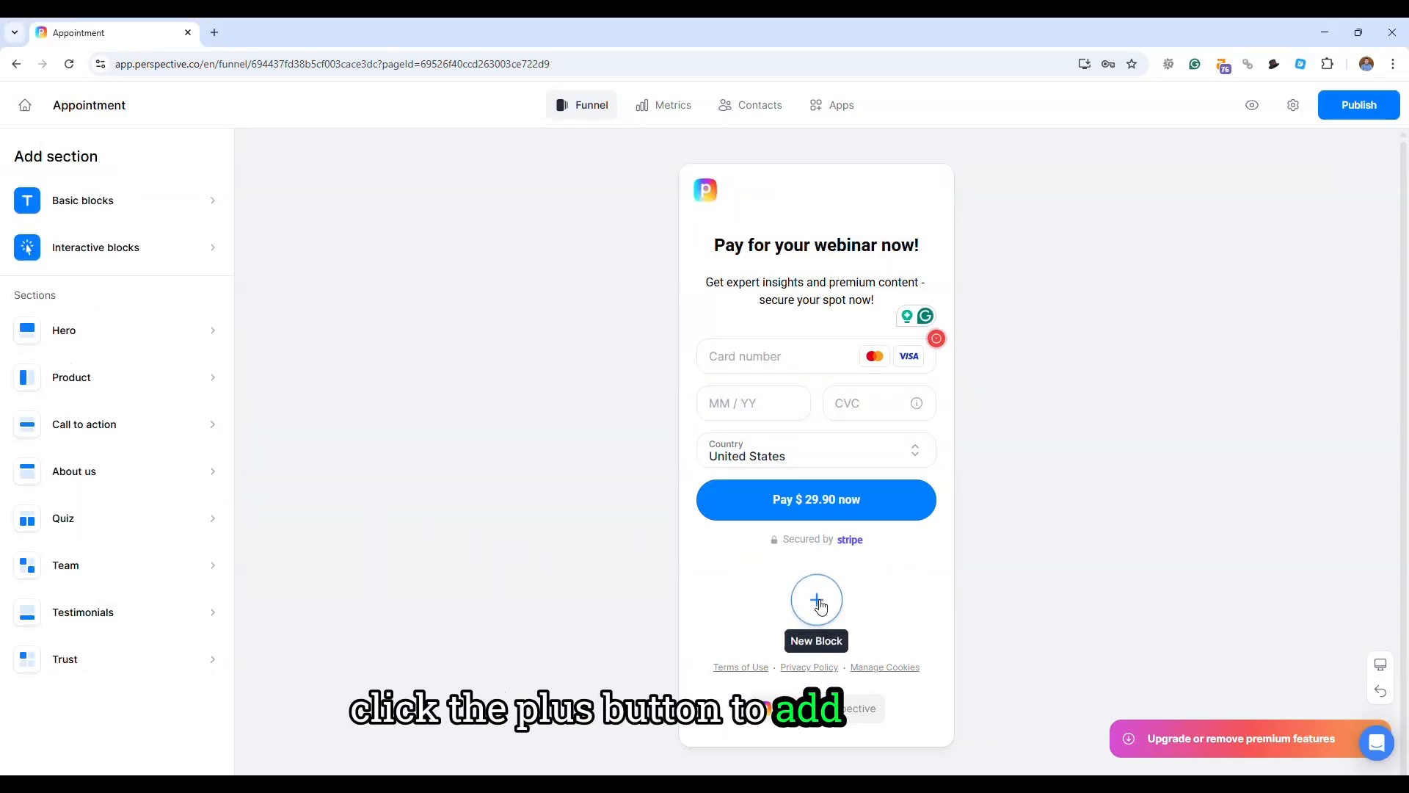
{"action": "mouse_move", "coordinate": [92, 242]}
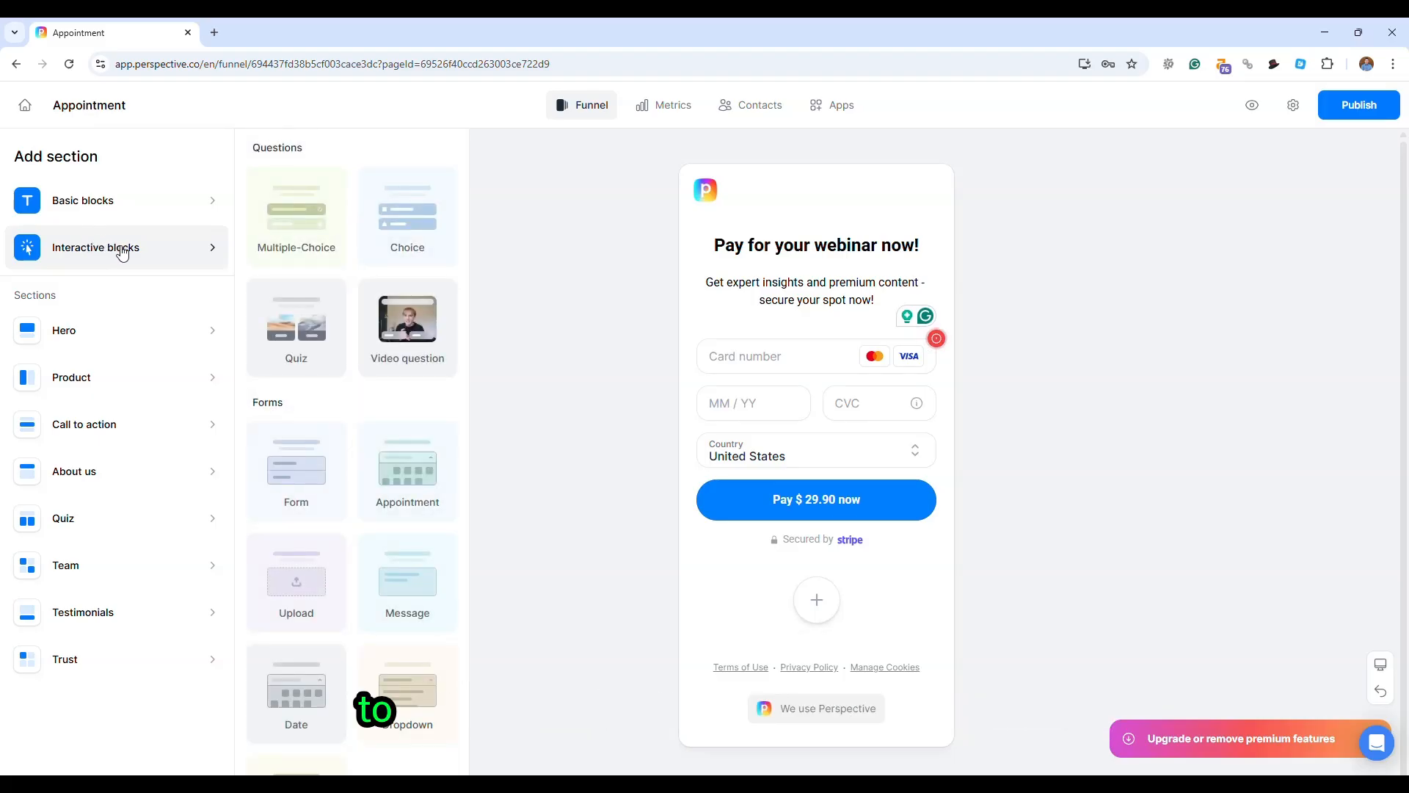
{"action": "scroll", "coordinate": [315, 514], "scroll_direction": "down", "scroll_amount": 1}
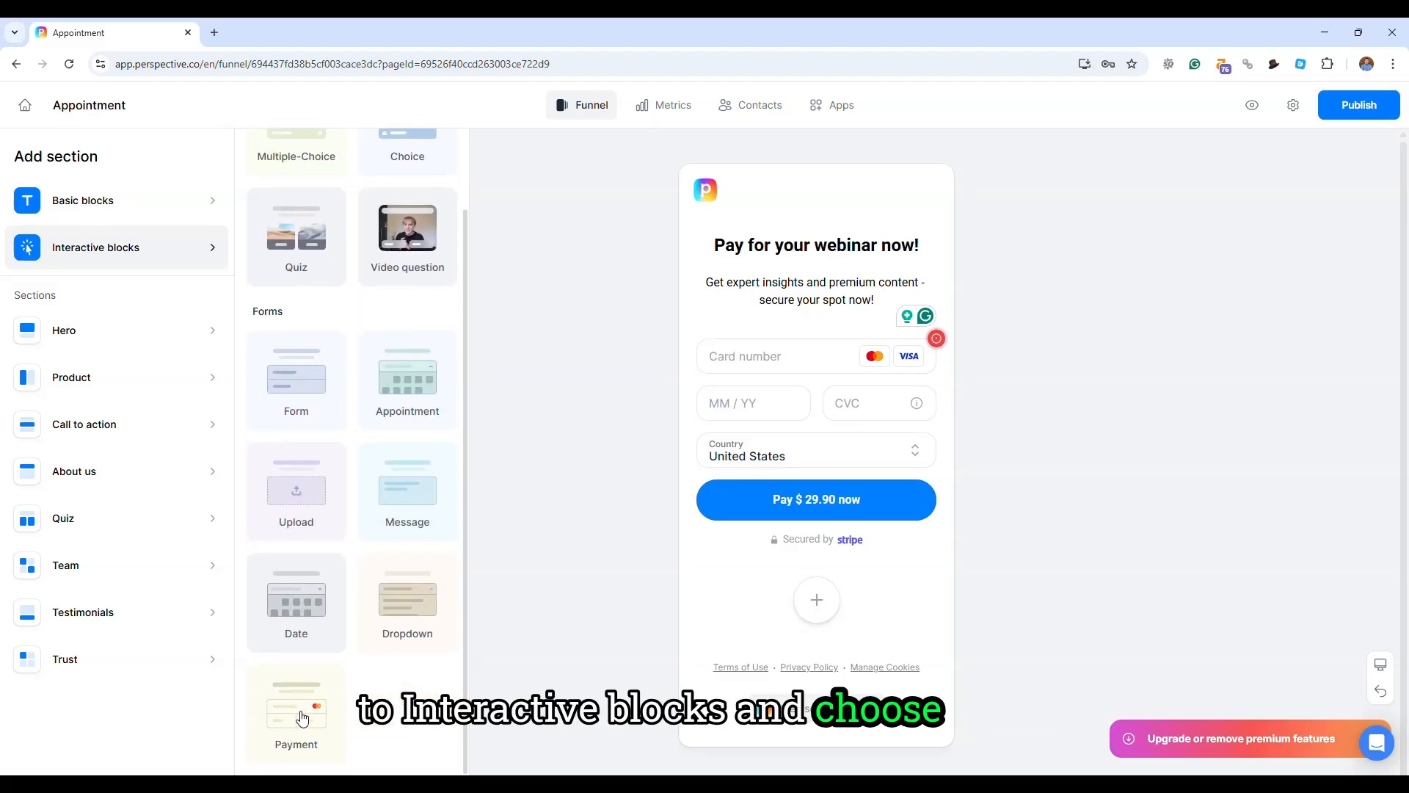
{"action": "left_click", "coordinate": [301, 713]}
{"action": "left_click", "coordinate": [727, 403]}
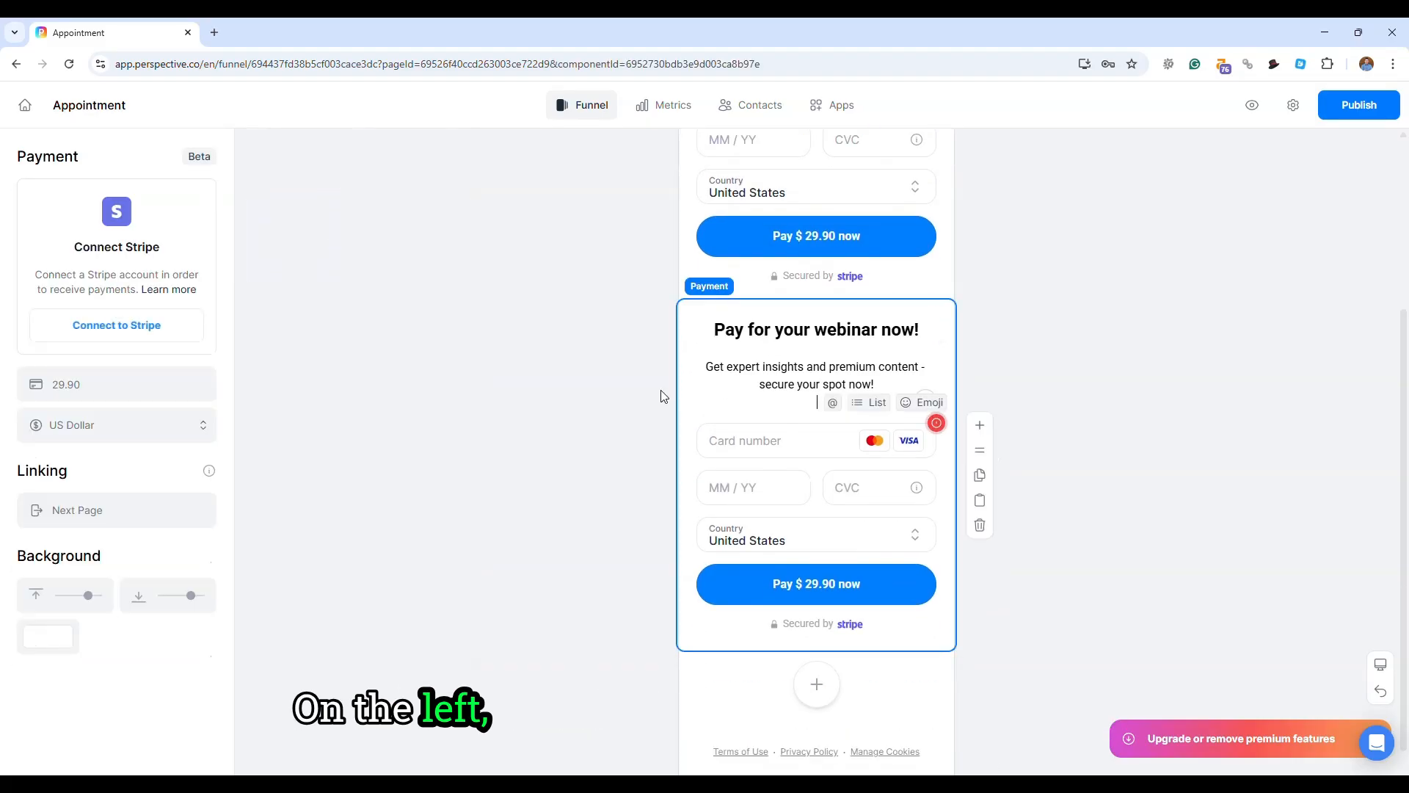
- Start the Stripe connection for the new Payment block and show its available currencies
{"action": "left_click", "coordinate": [116, 328]}
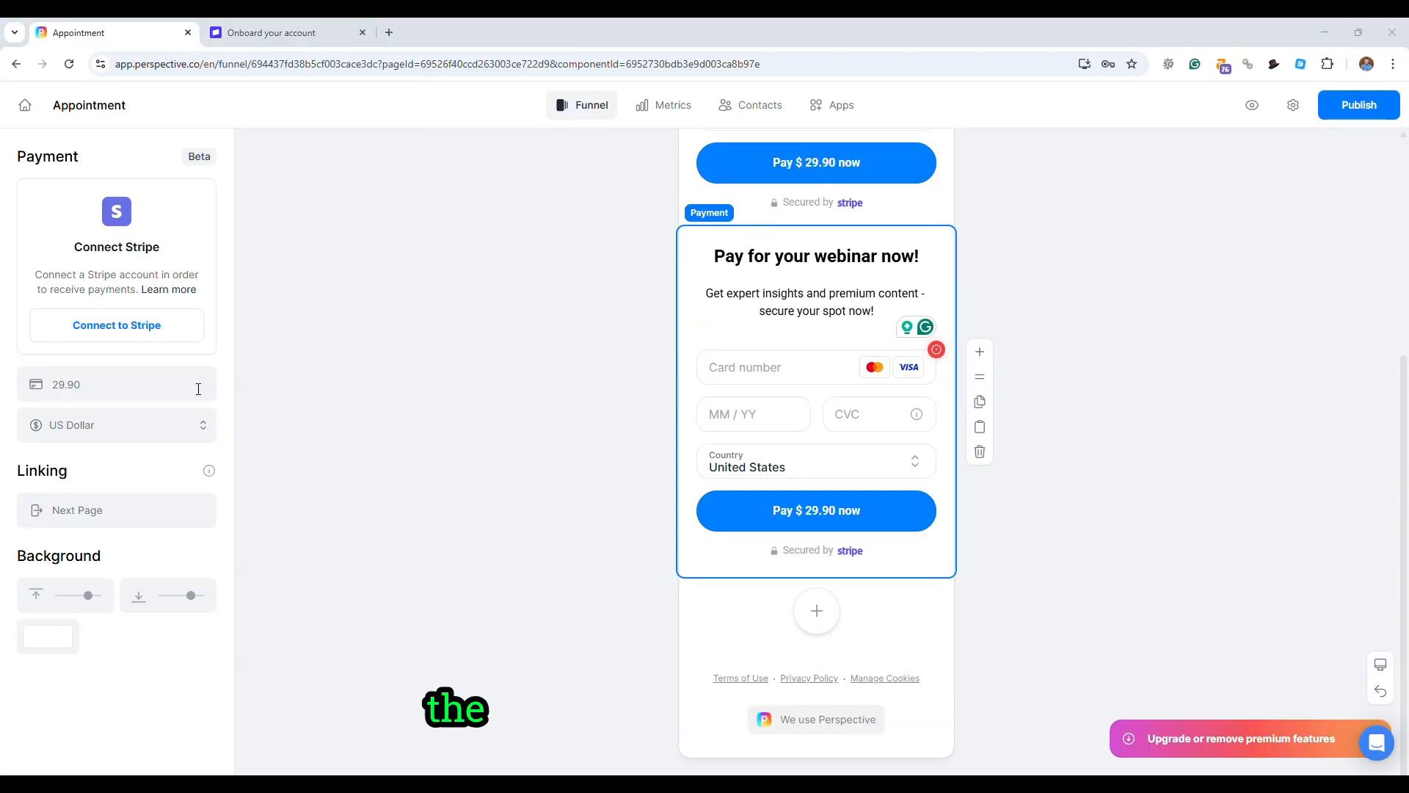
{"action": "left_click", "coordinate": [130, 430]}
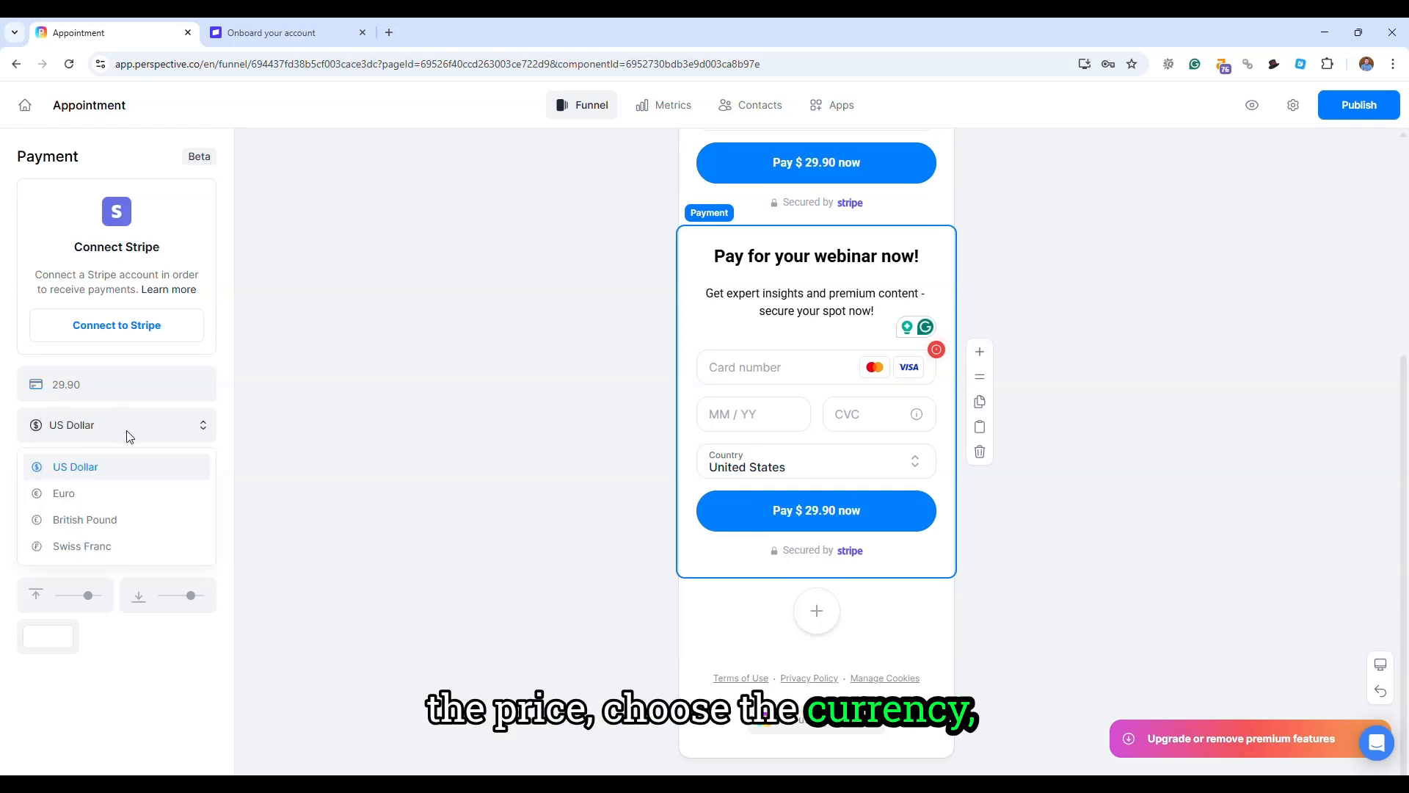
{"action": "left_click", "coordinate": [257, 472]}
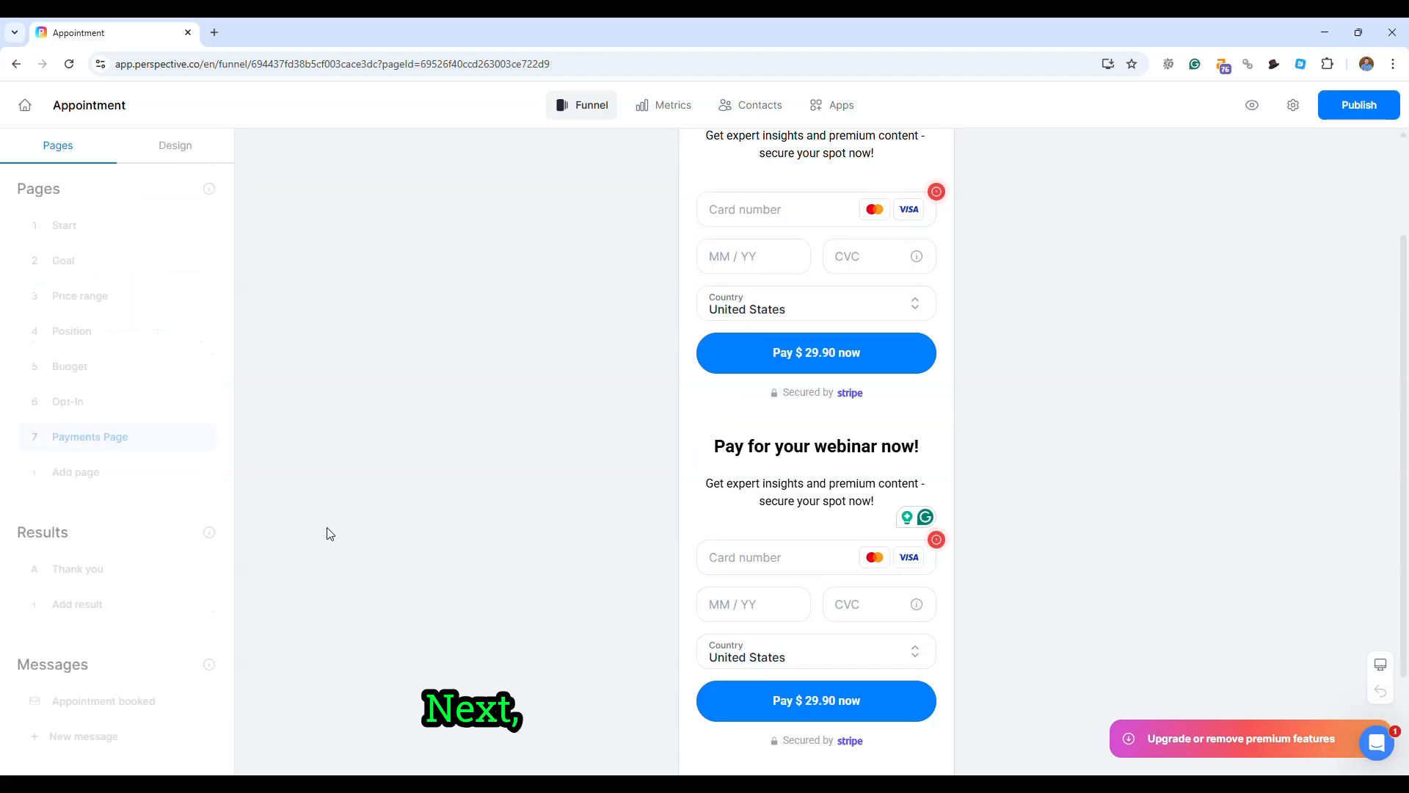
- Open the Thank you result page and show the editing options of its description, headline and calendar icon
{"action": "left_click", "coordinate": [85, 567]}
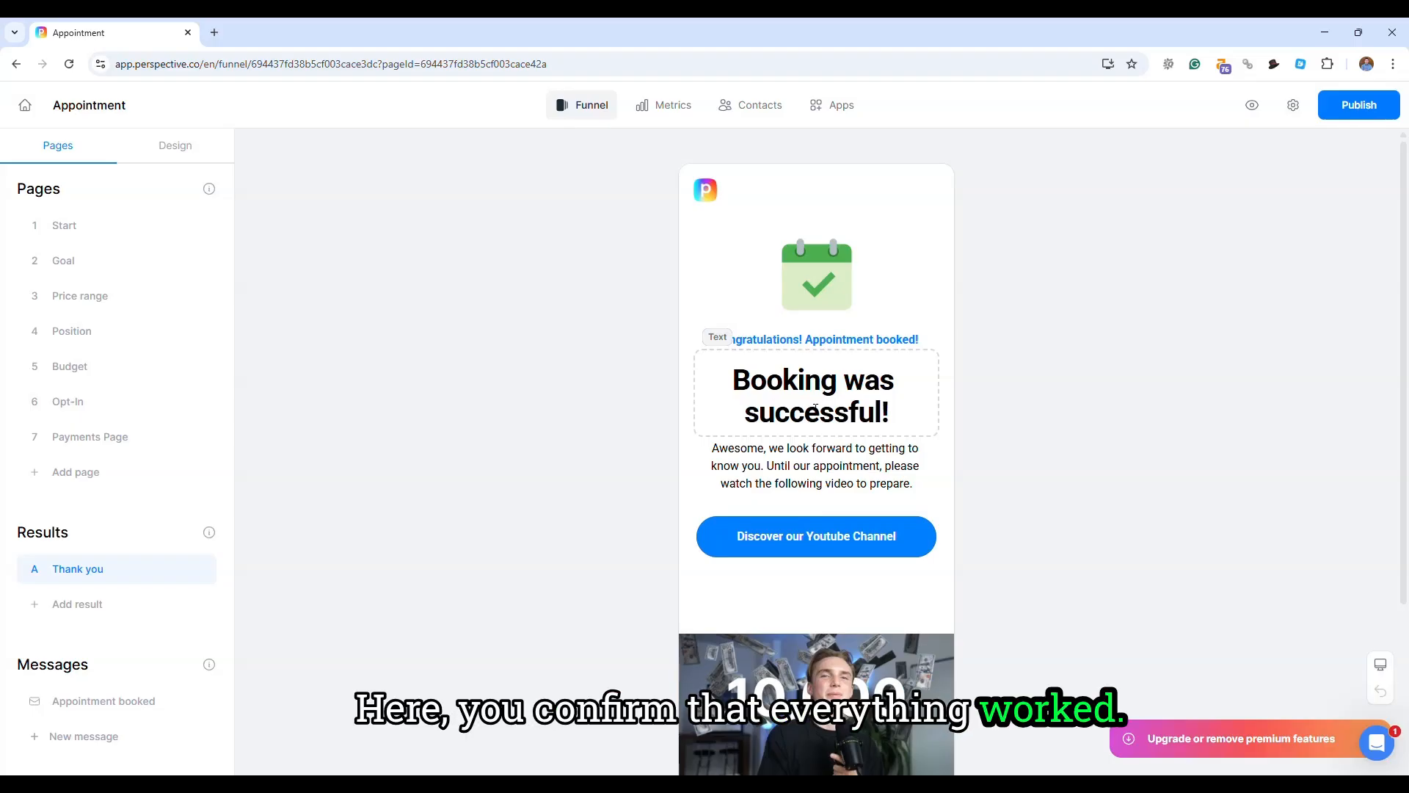
{"action": "left_click", "coordinate": [799, 448]}
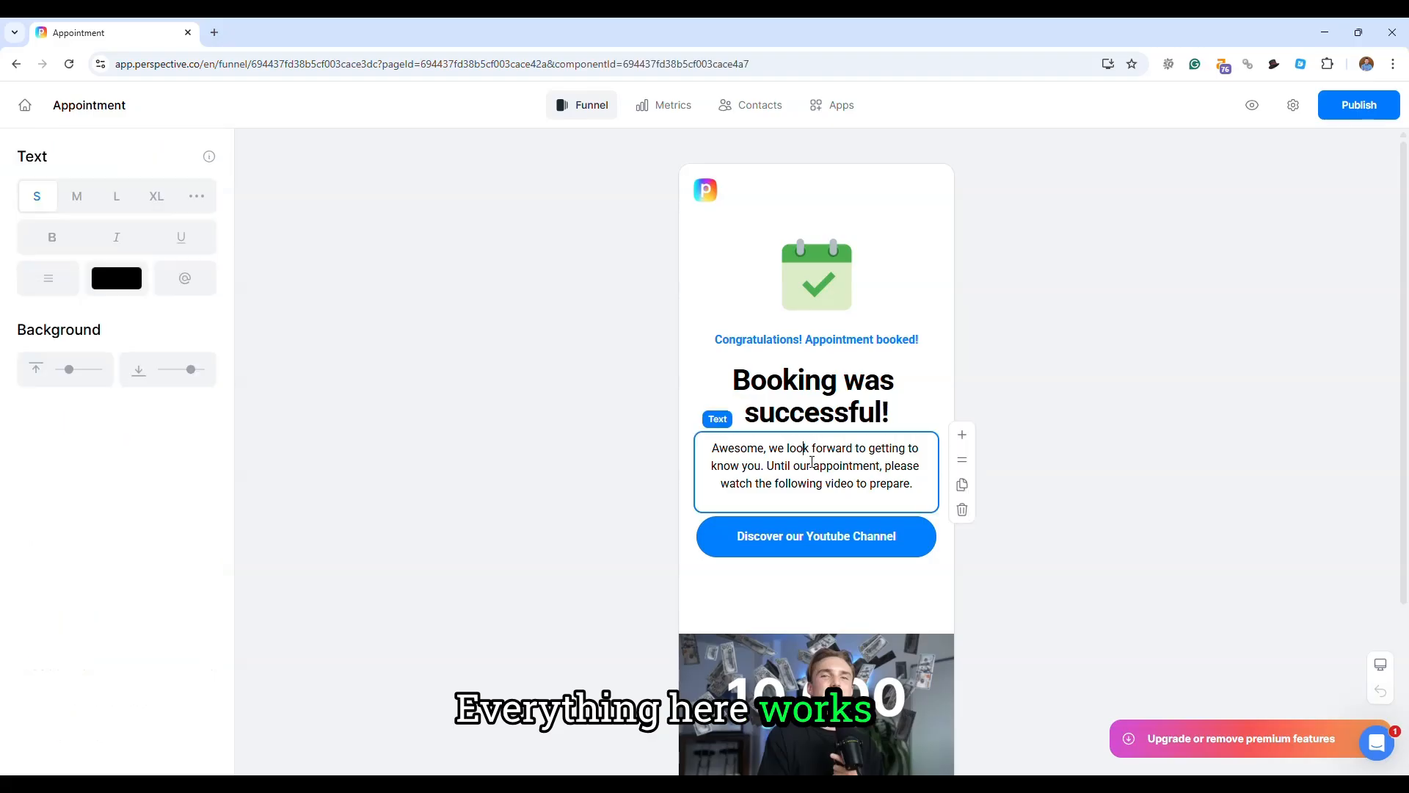
{"action": "left_click", "coordinate": [814, 378]}
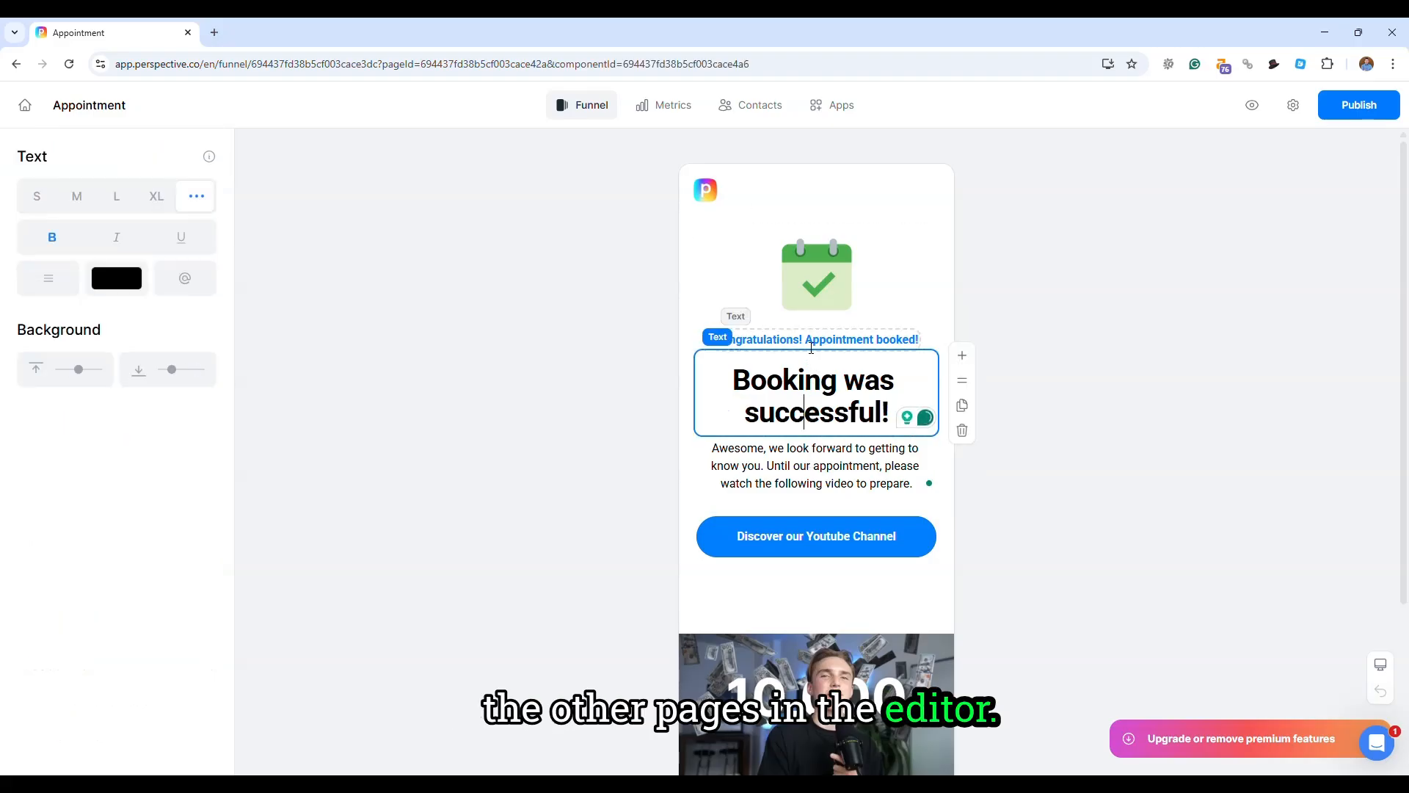
{"action": "left_click", "coordinate": [823, 301]}
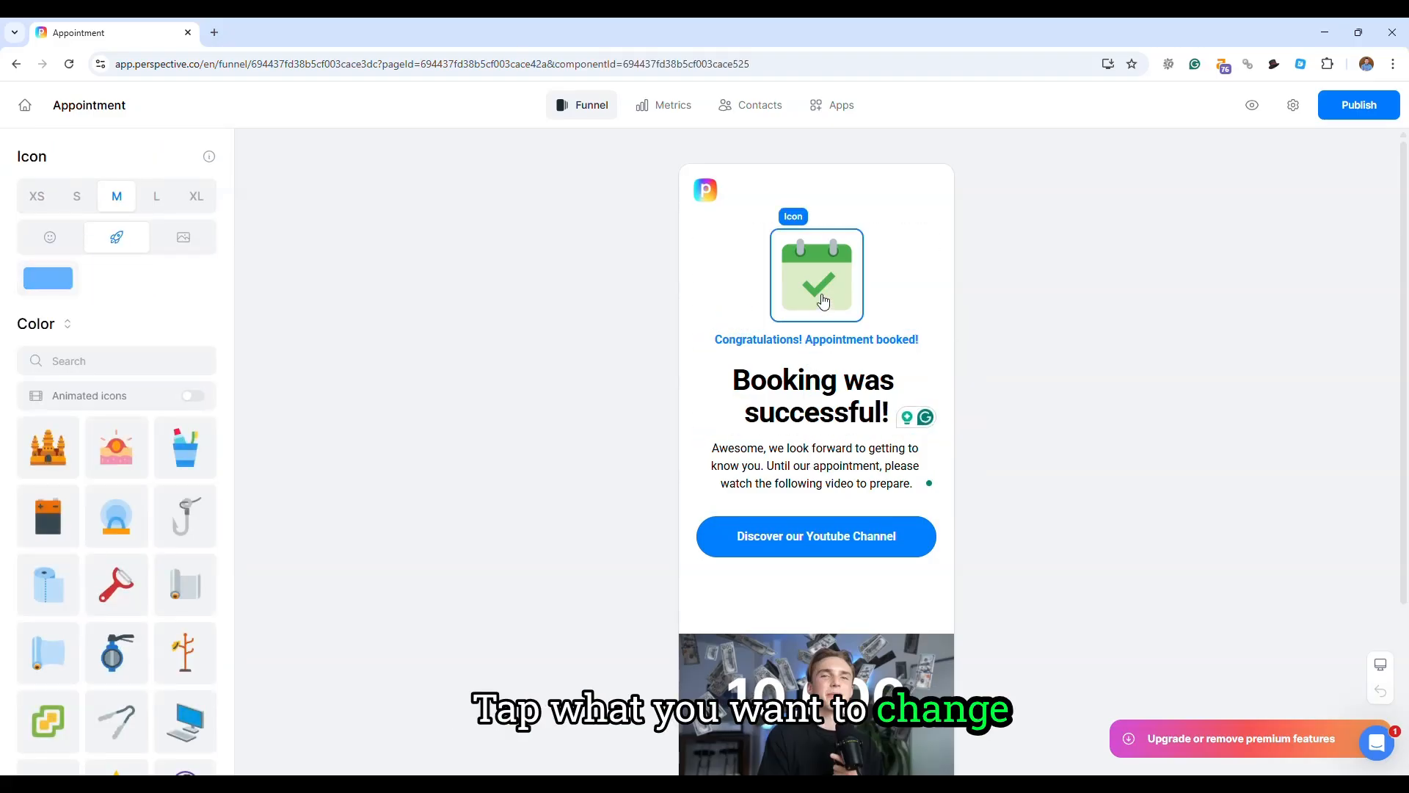
{"action": "left_click", "coordinate": [424, 471]}
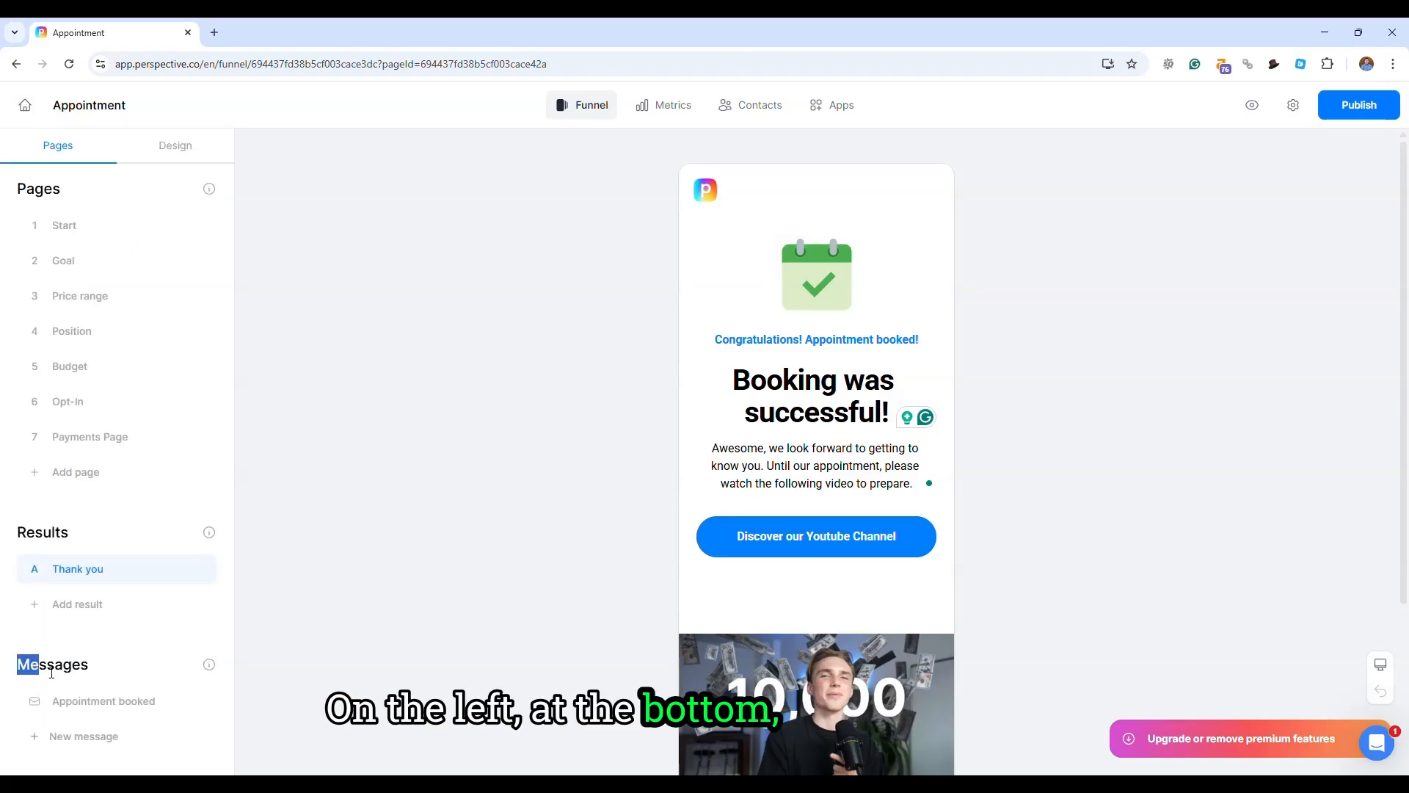
- Point out the Messages section and open the Appointment booked email
{"action": "left_click_drag", "start_coordinate": [51, 673], "coordinate": [100, 674]}
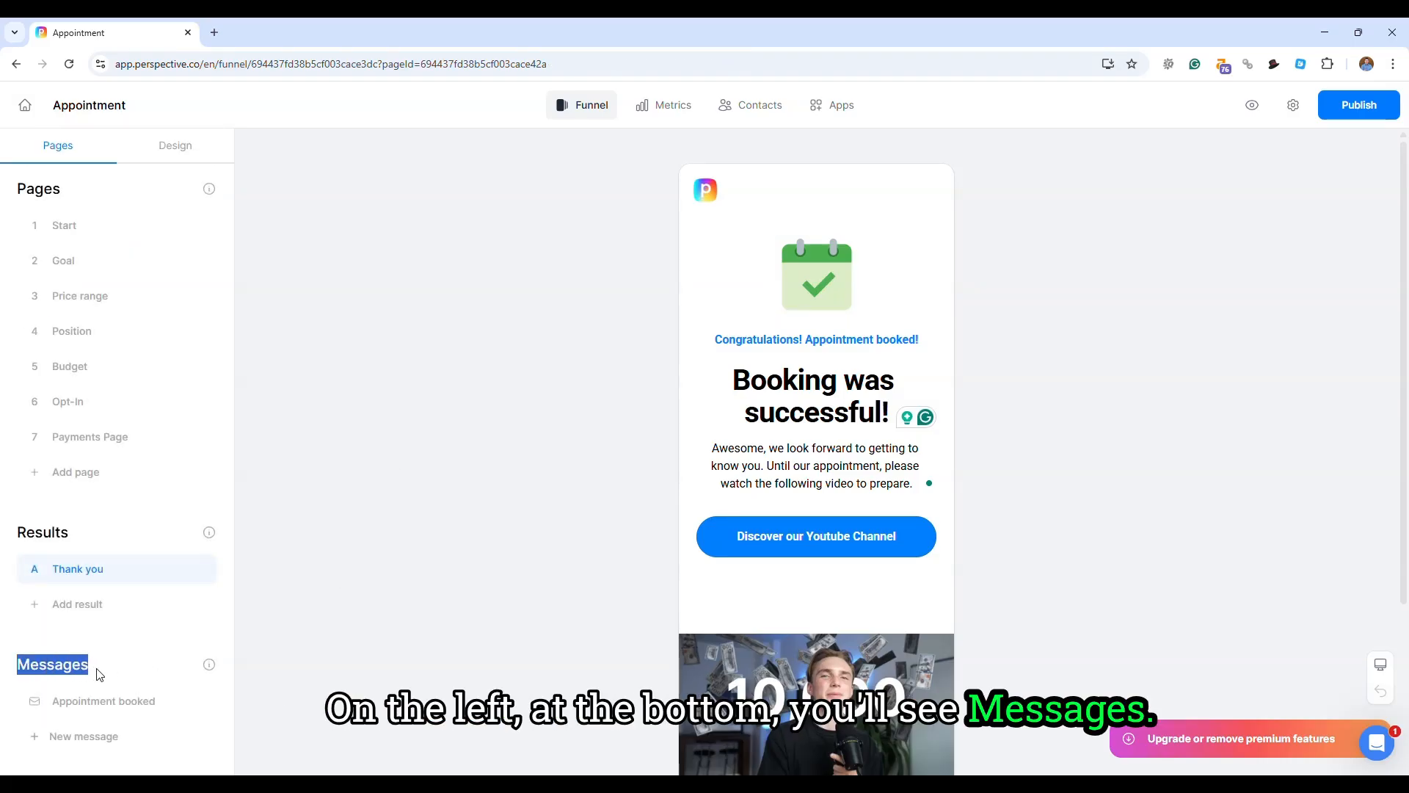
{"action": "left_click", "coordinate": [175, 669]}
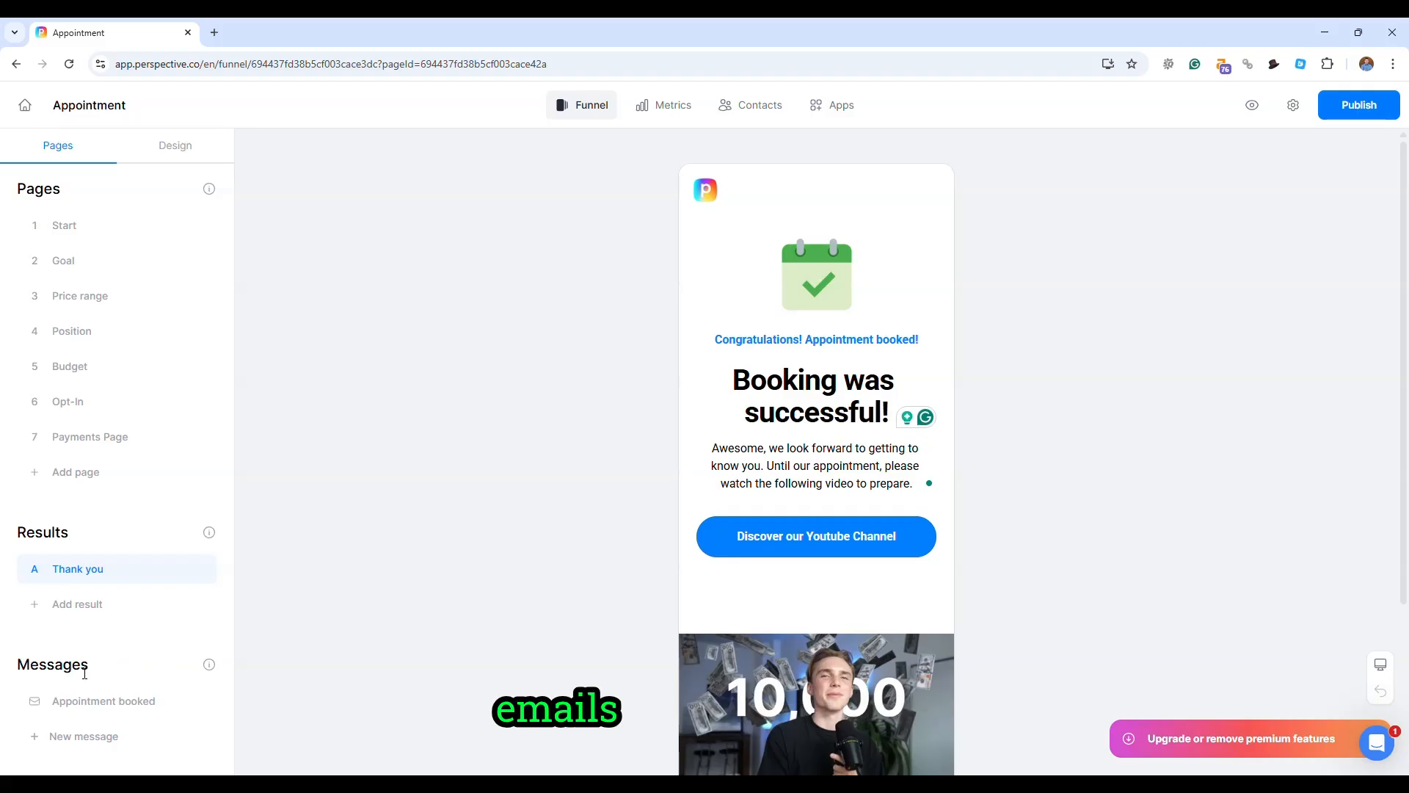
{"action": "left_click", "coordinate": [98, 707]}
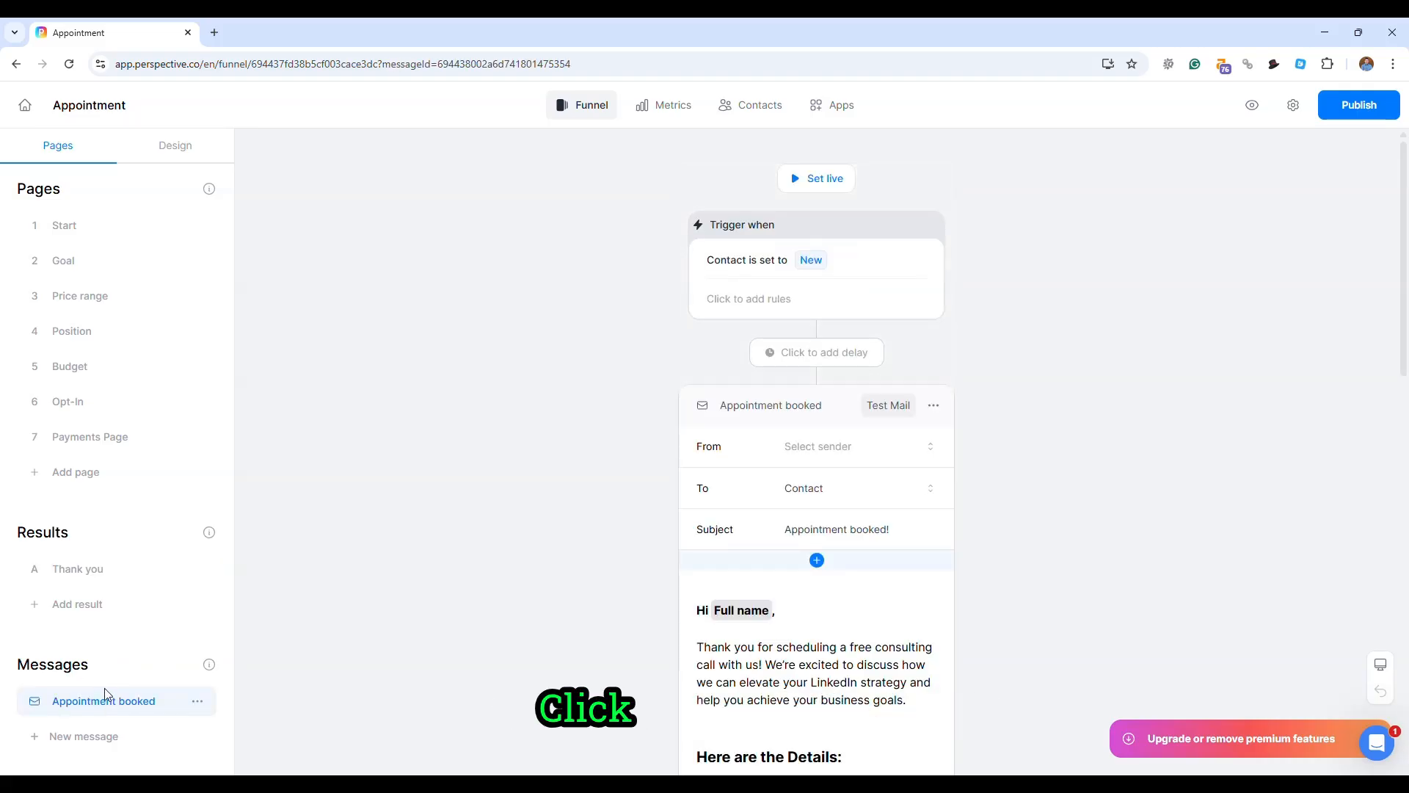
- Show the trigger's automation logic for the Appointment booked email and select the email's greeting text block for editing
{"action": "left_click", "coordinate": [764, 289]}
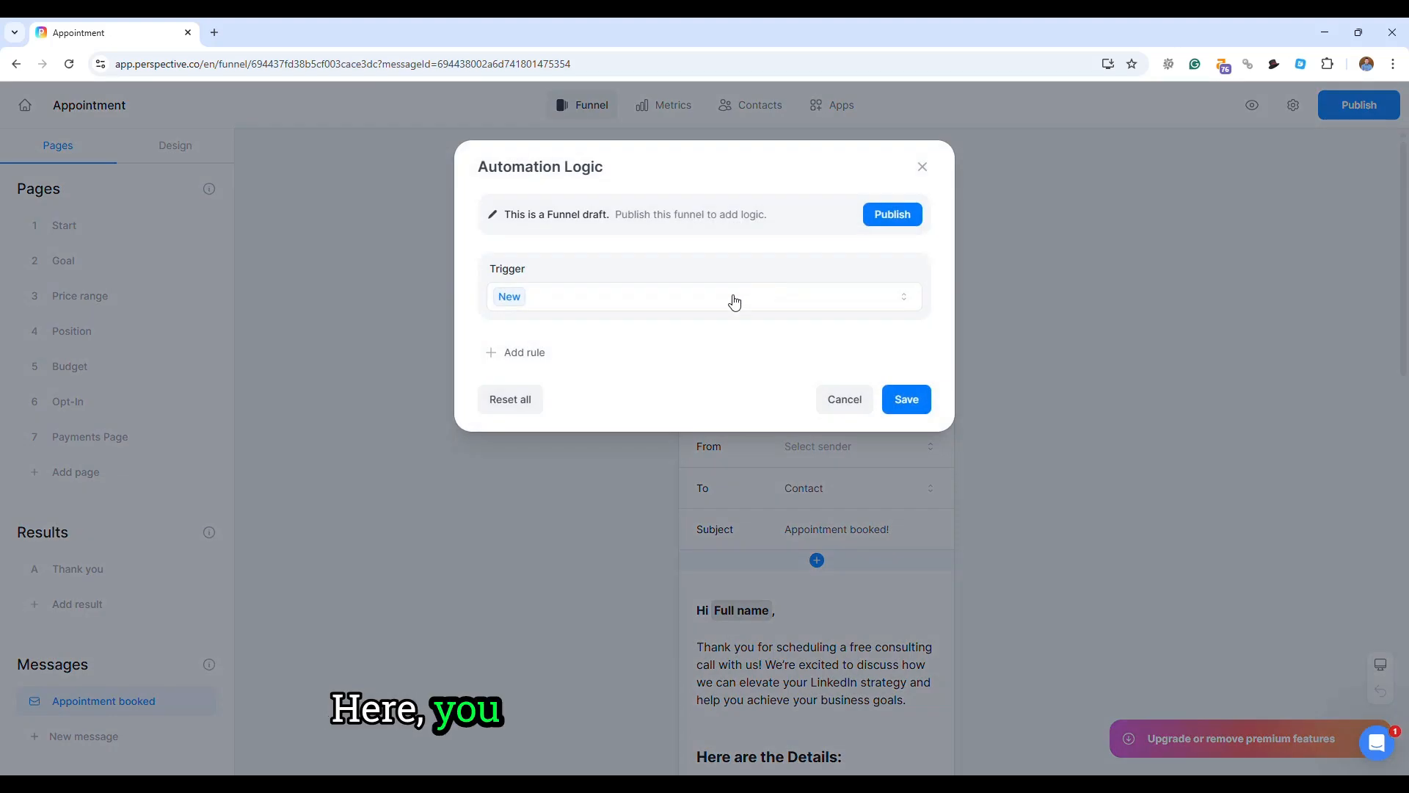
{"action": "left_click", "coordinate": [609, 522]}
{"action": "left_click", "coordinate": [830, 679]}
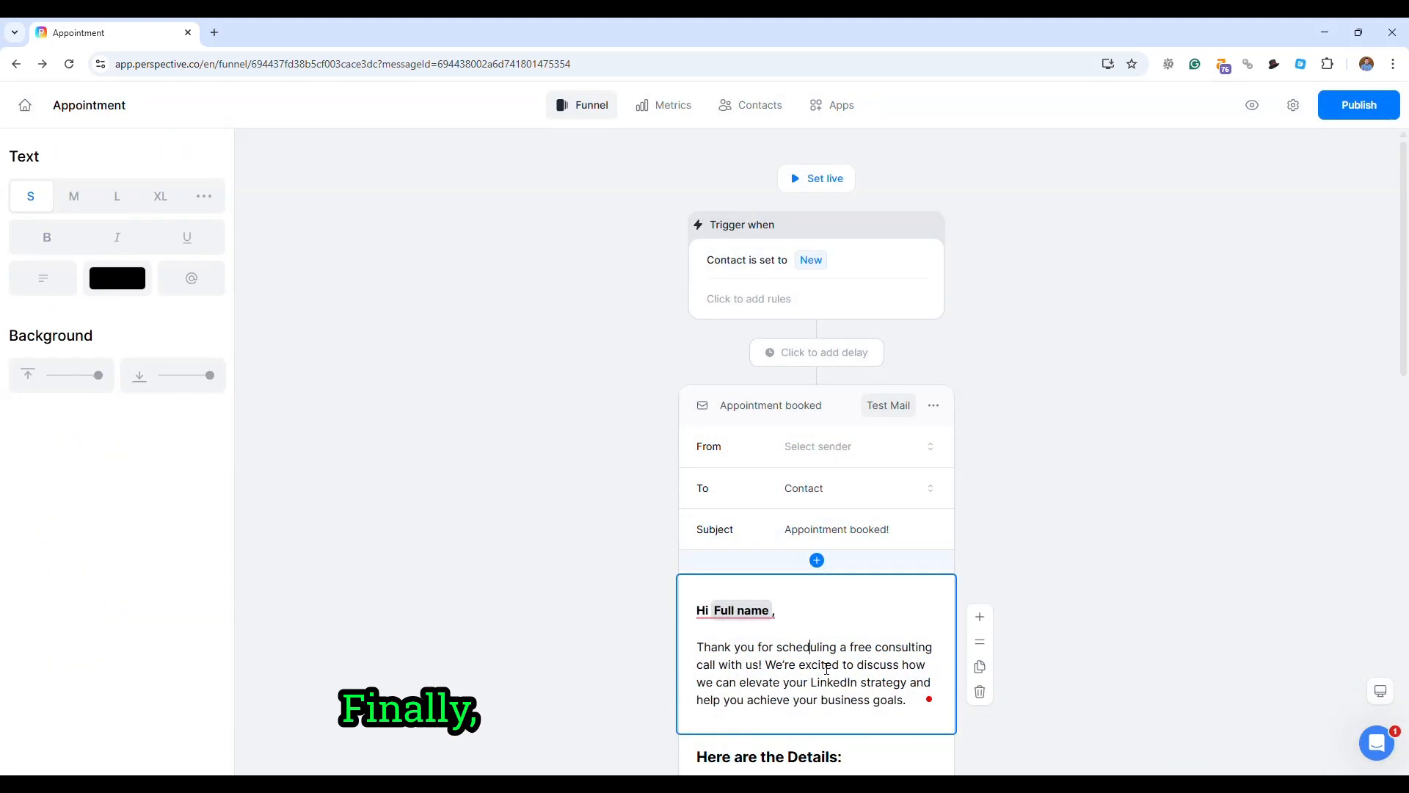
- Publish the Appointment funnel
{"action": "left_click", "coordinate": [1359, 106]}
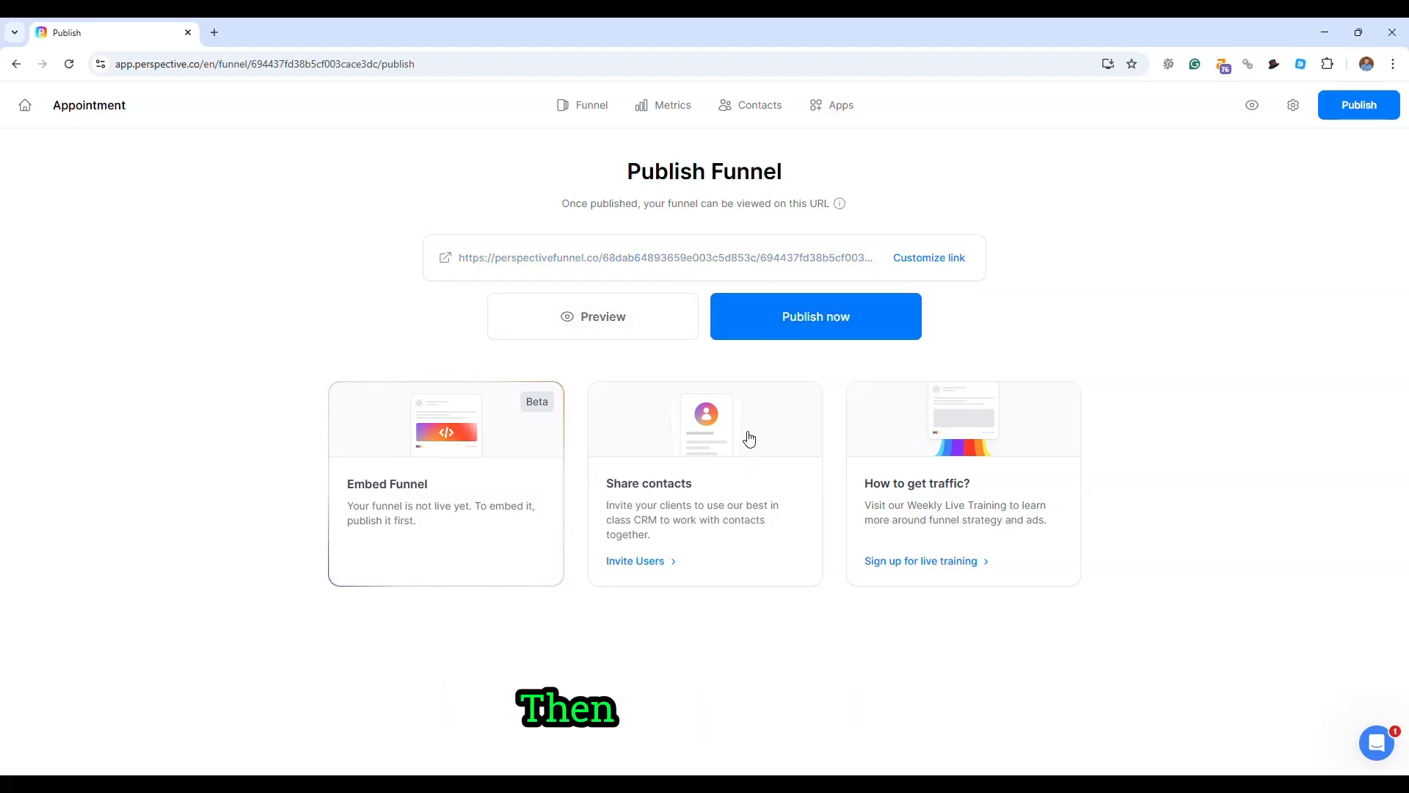
{"action": "left_click", "coordinate": [800, 332]}
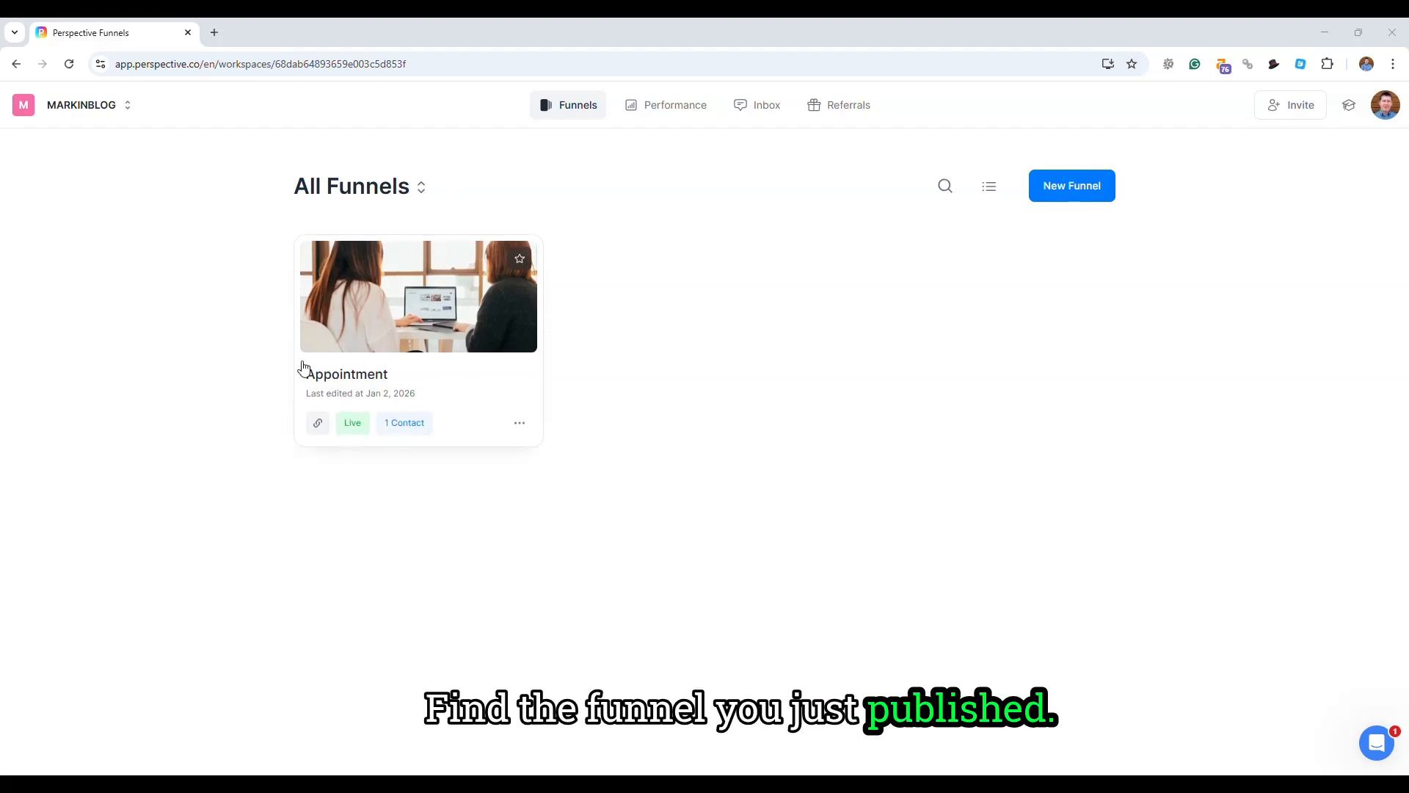
- Open the metrics of the Appointment funnel from its card in the All Funnels overview
{"action": "left_click", "coordinate": [519, 424]}
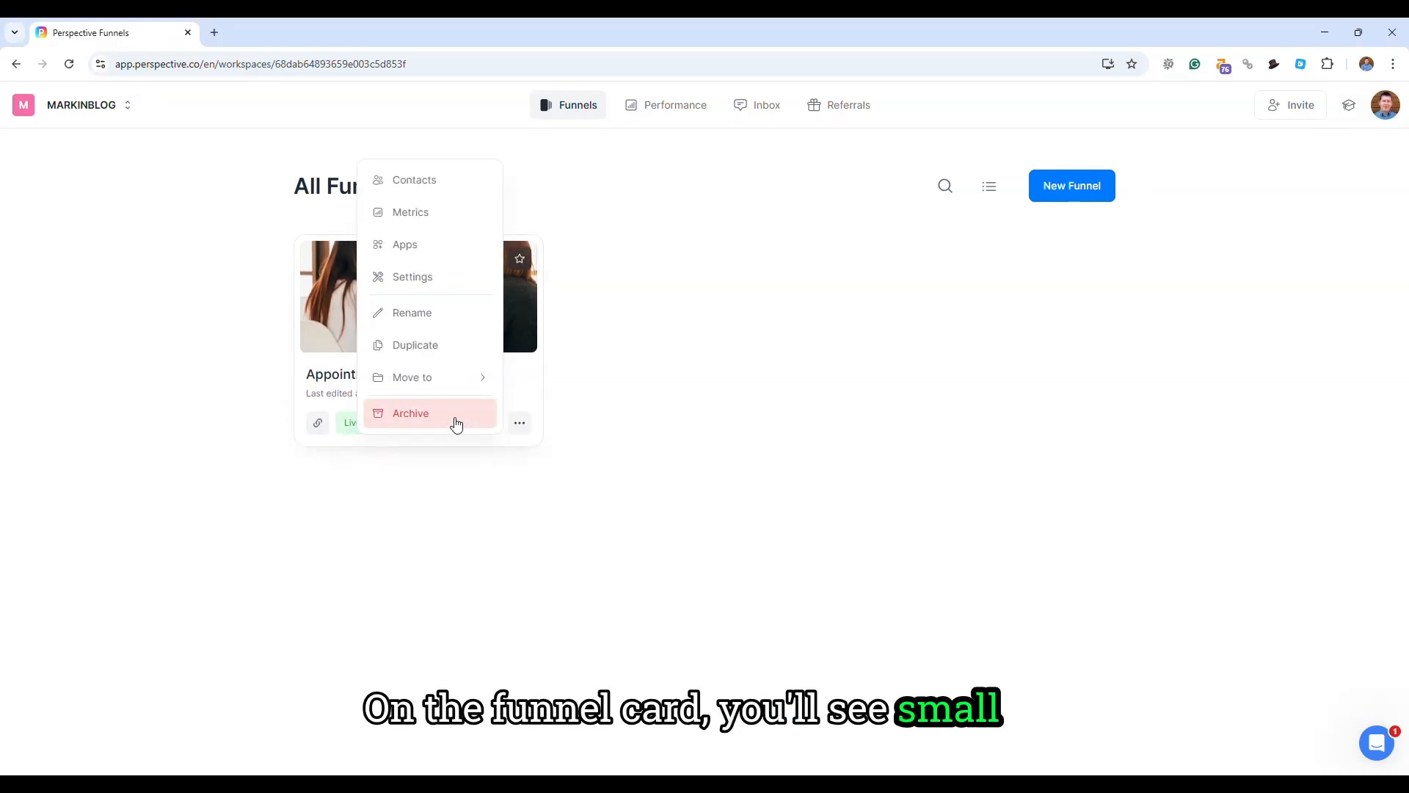
{"action": "left_click", "coordinate": [409, 215]}
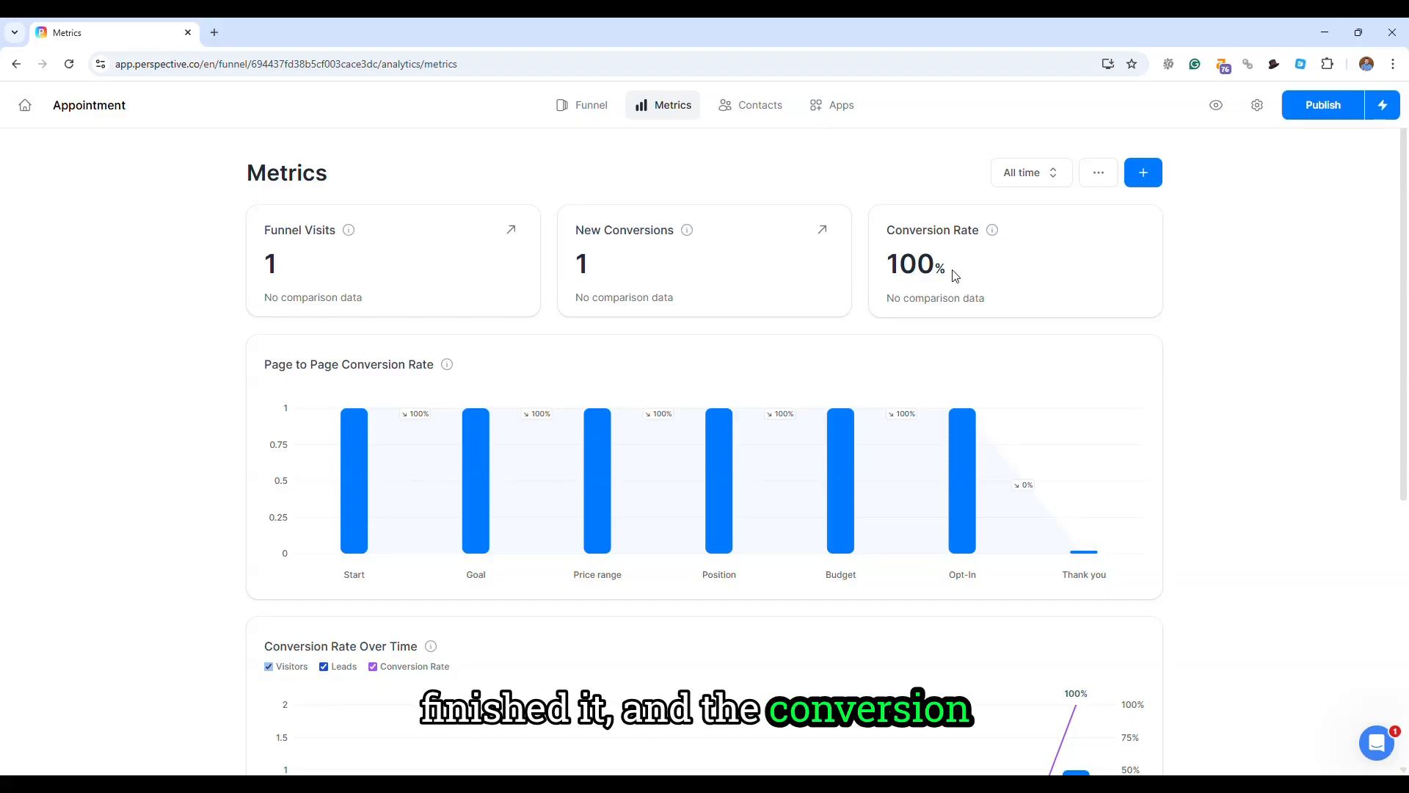
- Review the new contact's profile in the funnel's contacts and move the contact from New to In Review
{"action": "left_click", "coordinate": [760, 113]}
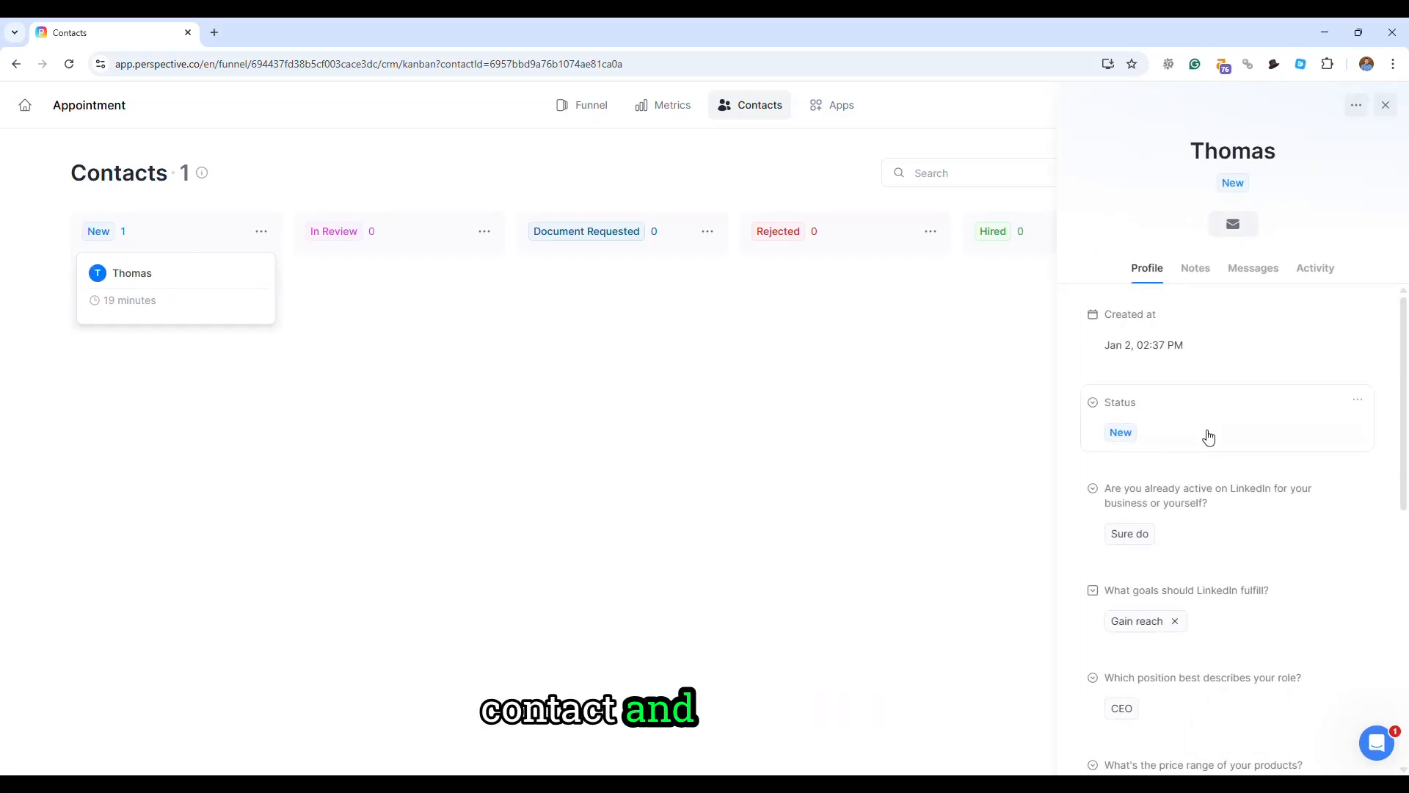
{"action": "left_click", "coordinate": [456, 376]}
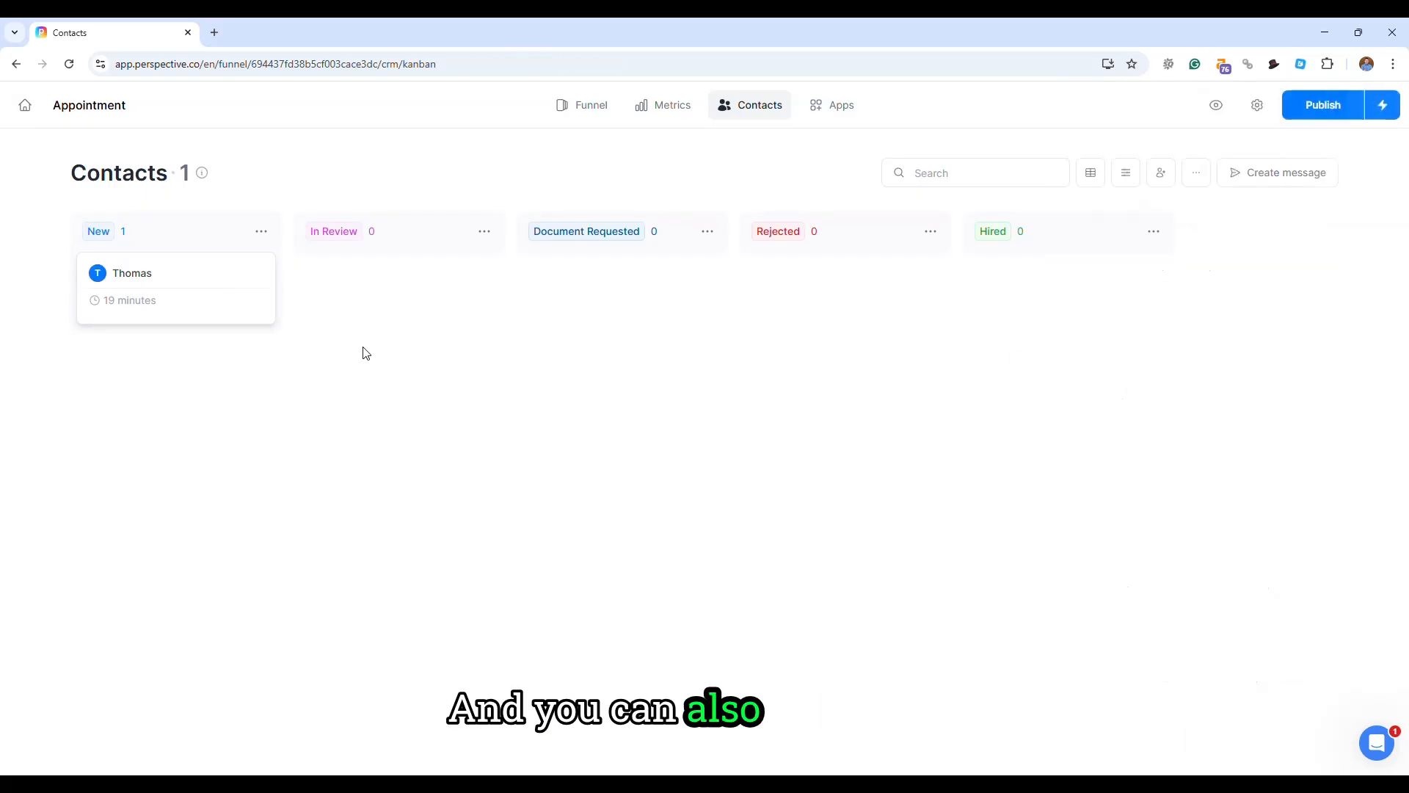
{"action": "left_click_drag", "start_coordinate": [166, 292], "coordinate": [361, 295]}
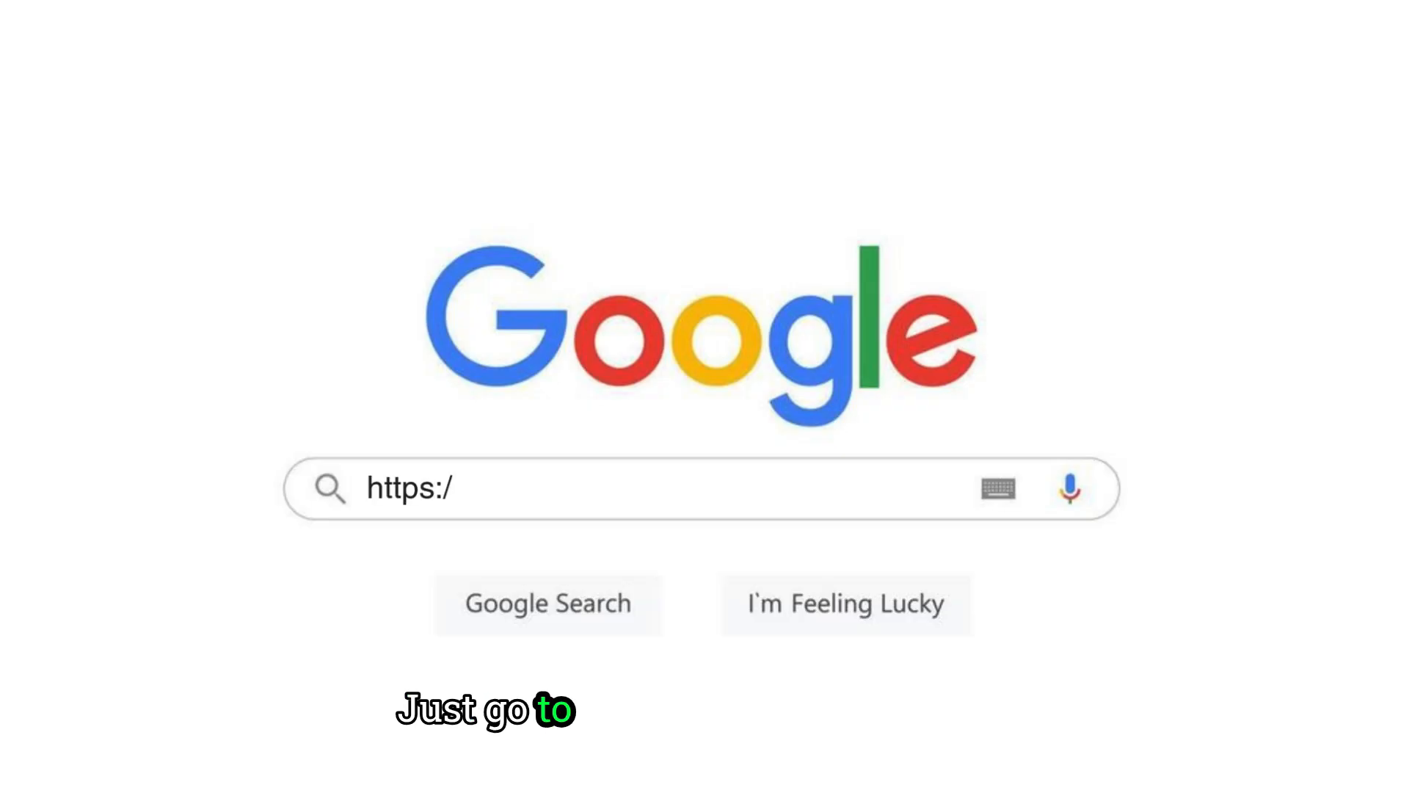
{"action": "type", "text": "/www.gomarkin.com/"}
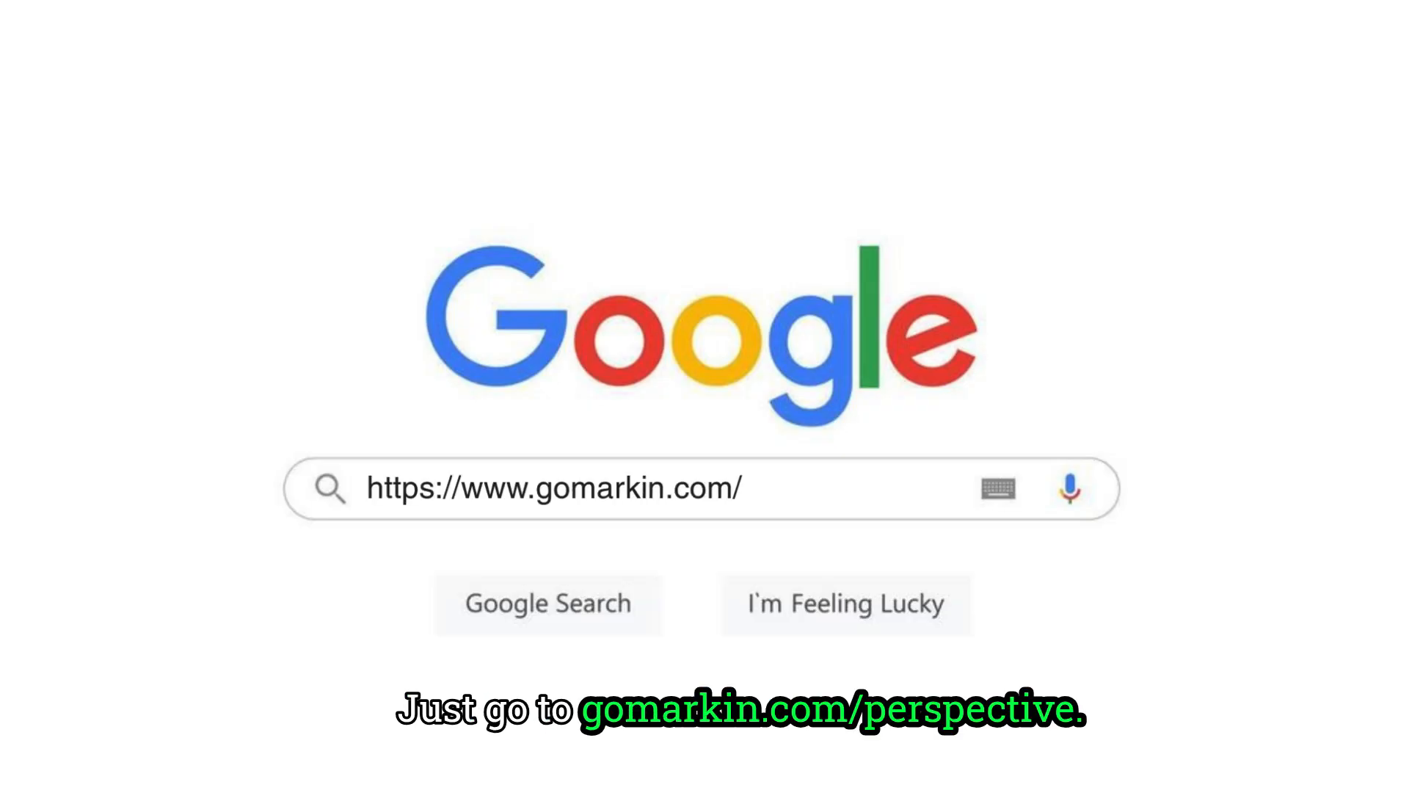